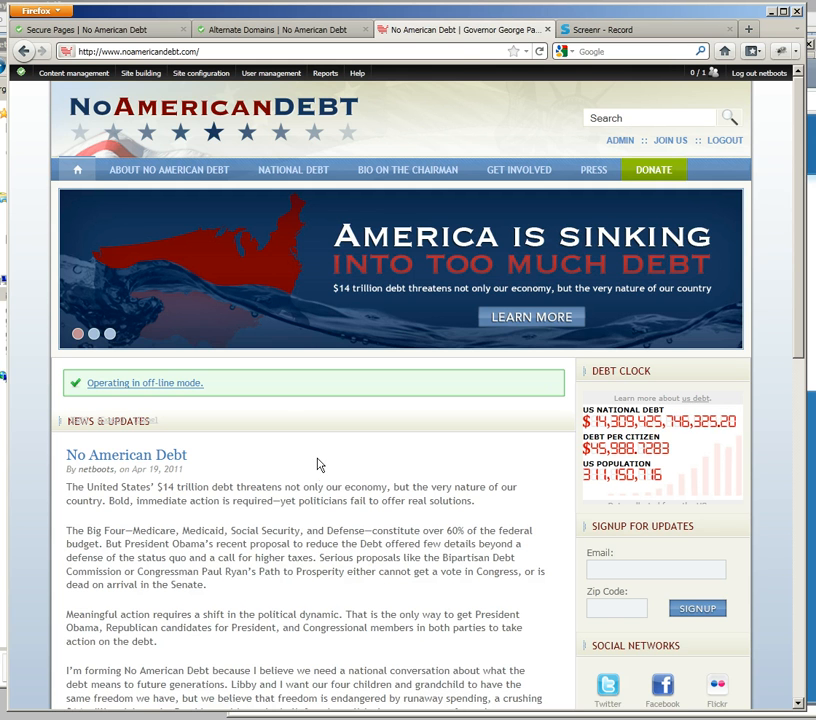
# Step: Switch from the No American Debt site to the GoDaddy account and open the full domain list in Domain Manager
pyautogui.click(150, 51)
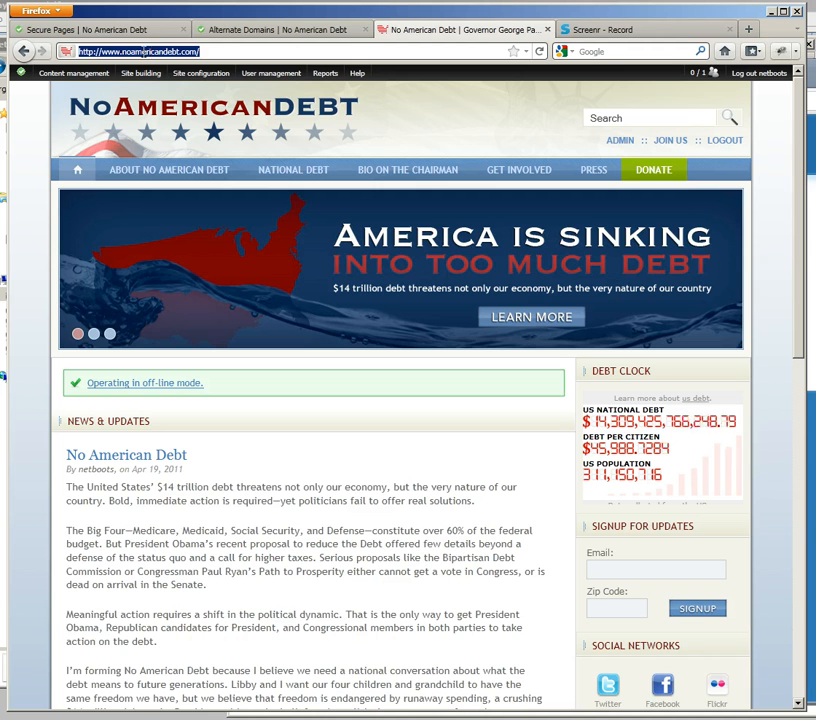
pyautogui.click(143, 51)
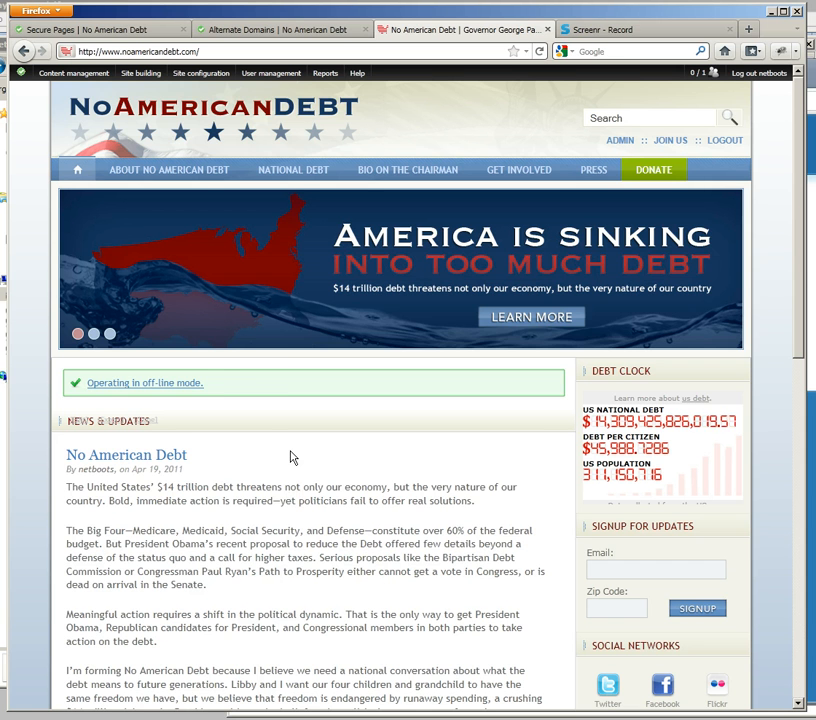
pyautogui.hotkey('alt', 'Tab')
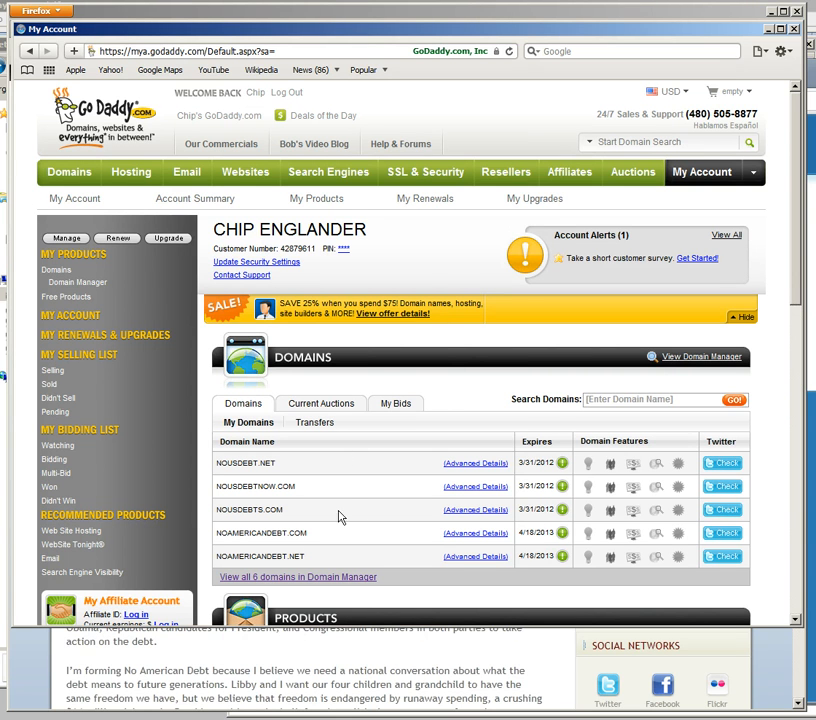
pyautogui.click(277, 580)
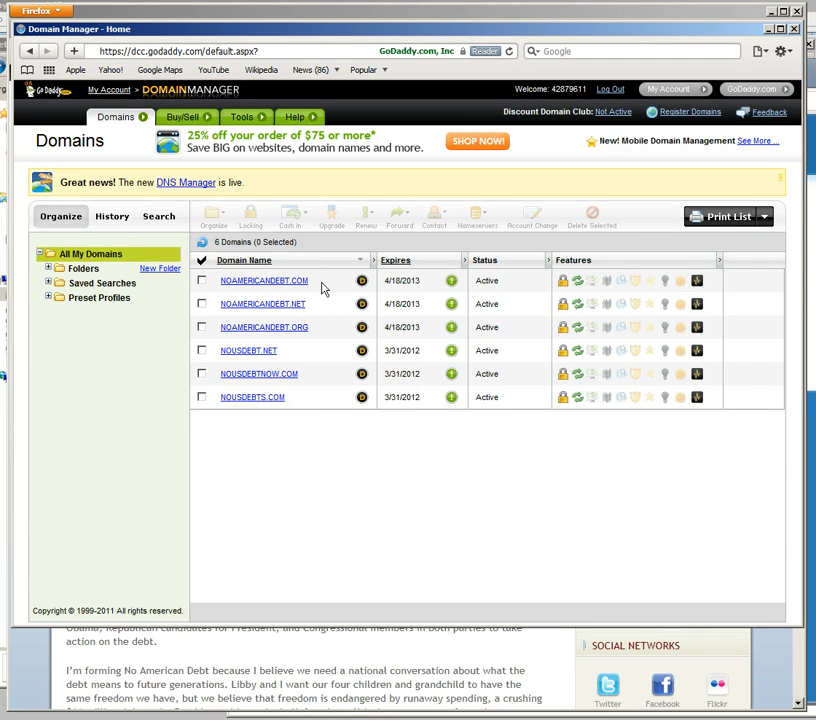
# Step: Examine each registered domain name in the list, from the noamericandebt variants to the nousdebt variants
pyautogui.moveTo(311, 281); pyautogui.dragTo(219, 281)
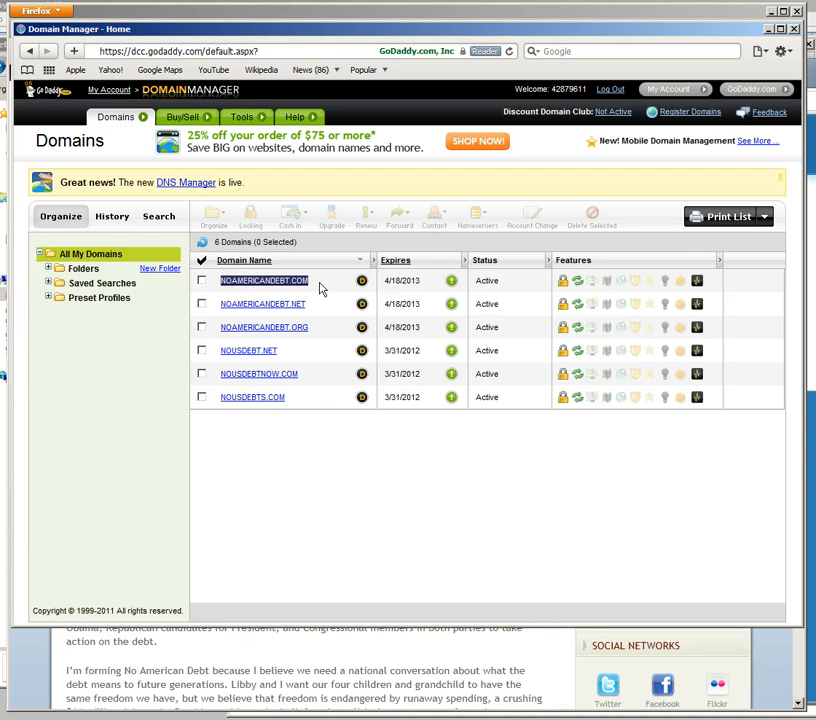
pyautogui.click(321, 297)
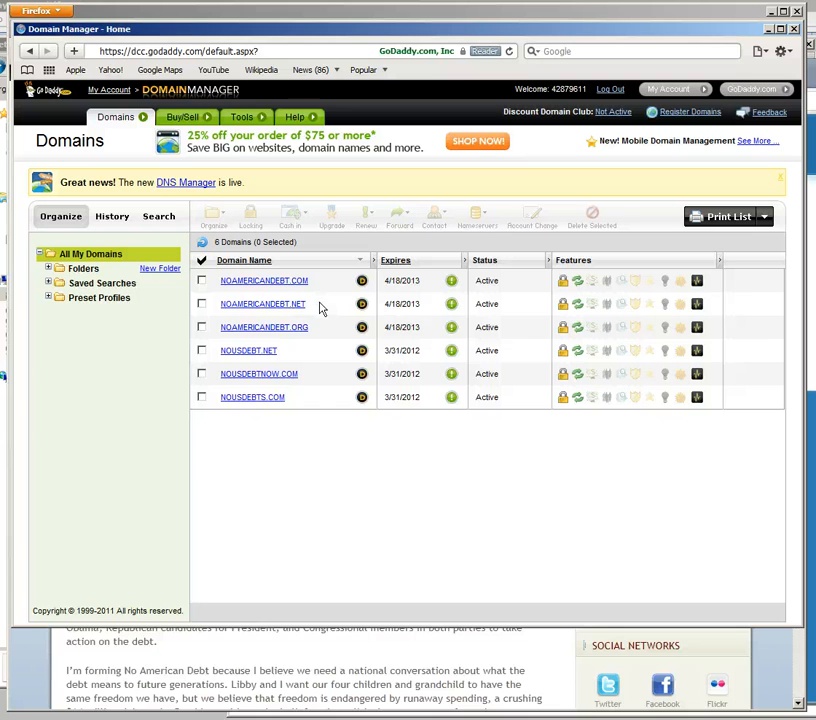
pyautogui.moveTo(310, 304); pyautogui.dragTo(219, 304)
pyautogui.click(315, 328)
pyautogui.moveTo(315, 328); pyautogui.dragTo(219, 328)
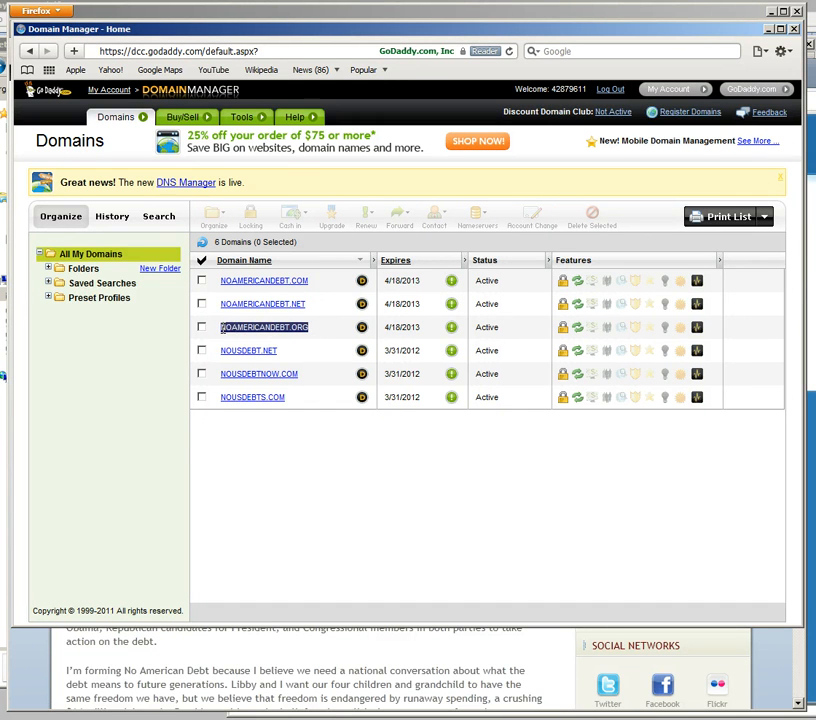
pyautogui.click(293, 355)
pyautogui.moveTo(291, 355); pyautogui.dragTo(233, 352)
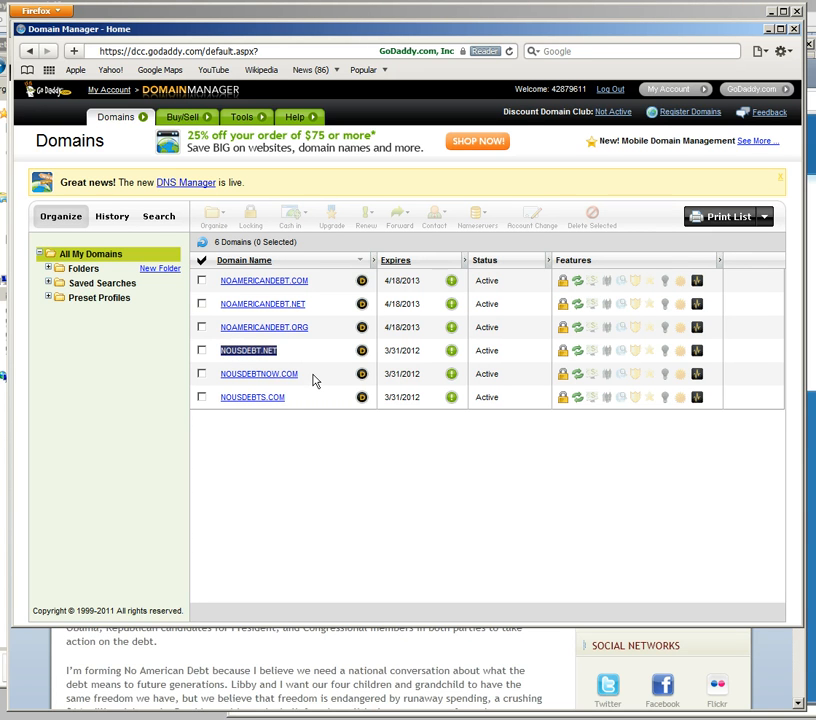
pyautogui.moveTo(315, 380); pyautogui.dragTo(224, 380)
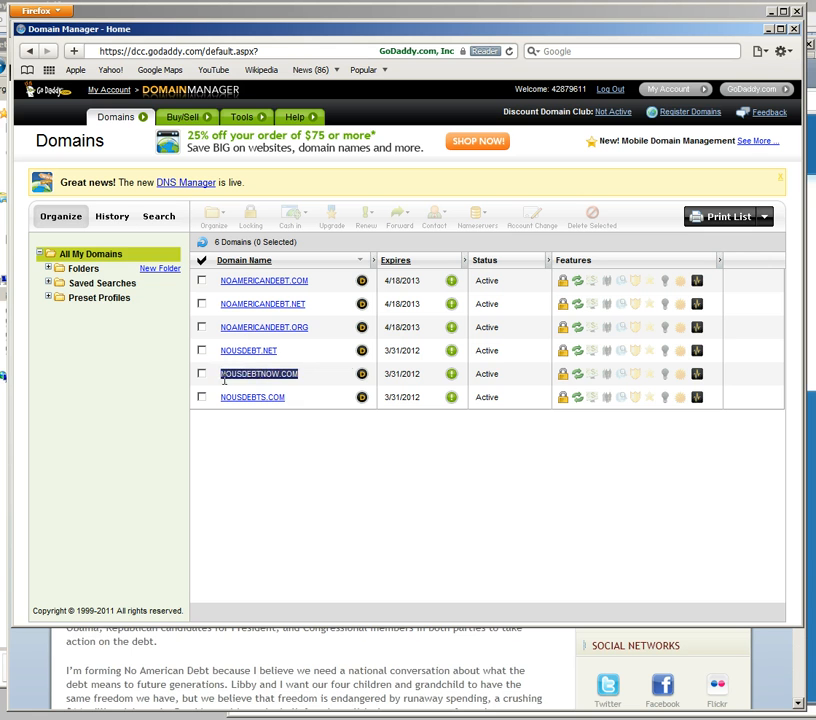
pyautogui.moveTo(304, 402); pyautogui.dragTo(219, 397)
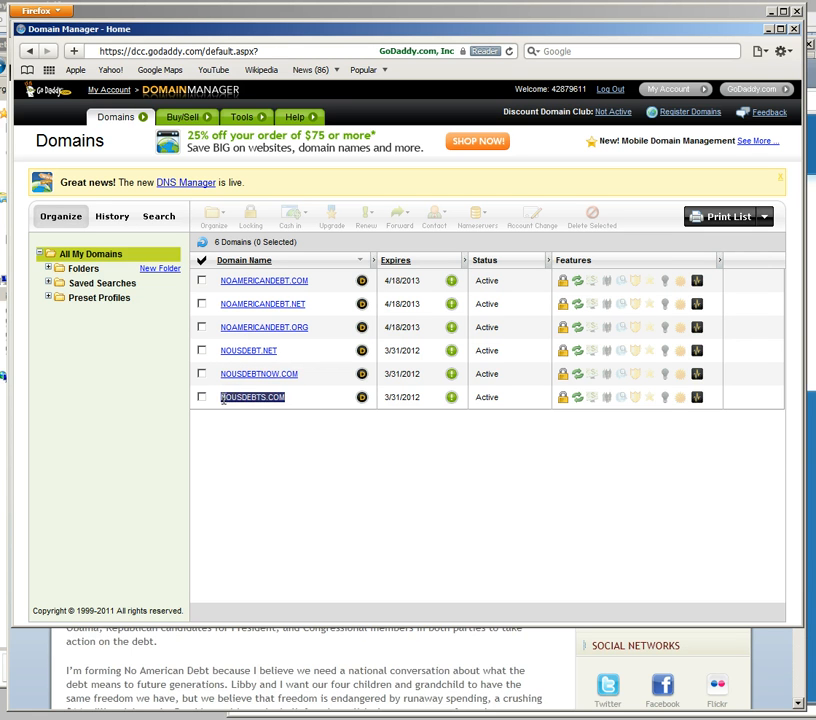
pyautogui.click(304, 453)
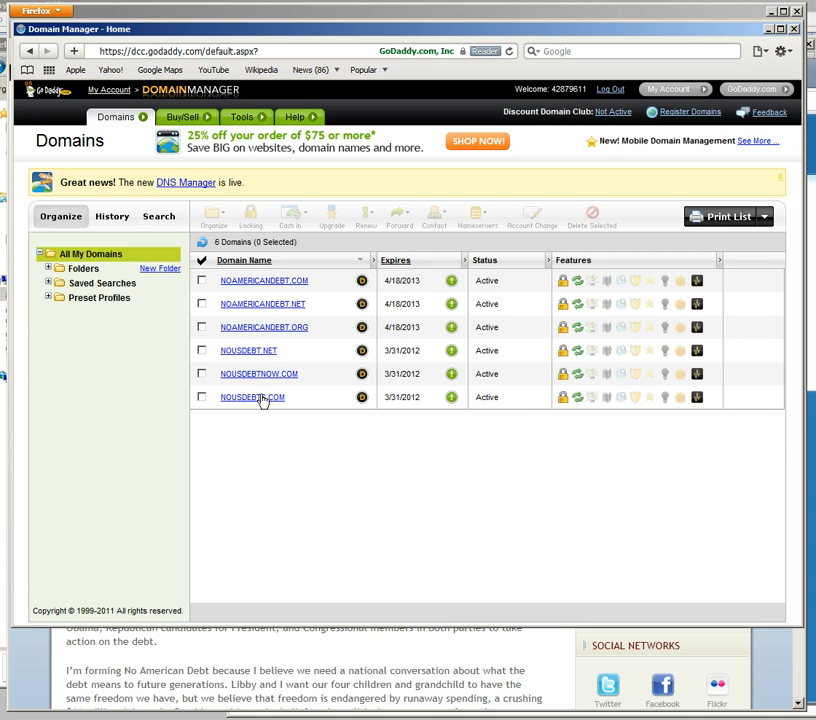
# Step: Open the details of NOAMERICANDEBT.COM and launch DNS Manager for its zone file
pyautogui.click(285, 287)
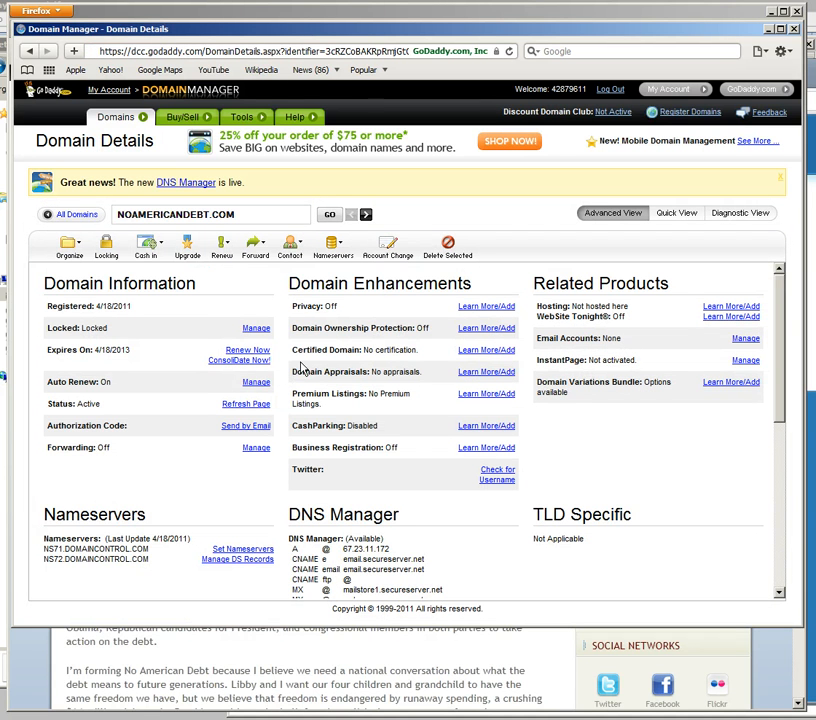
pyautogui.scroll(-2, 340, 380)
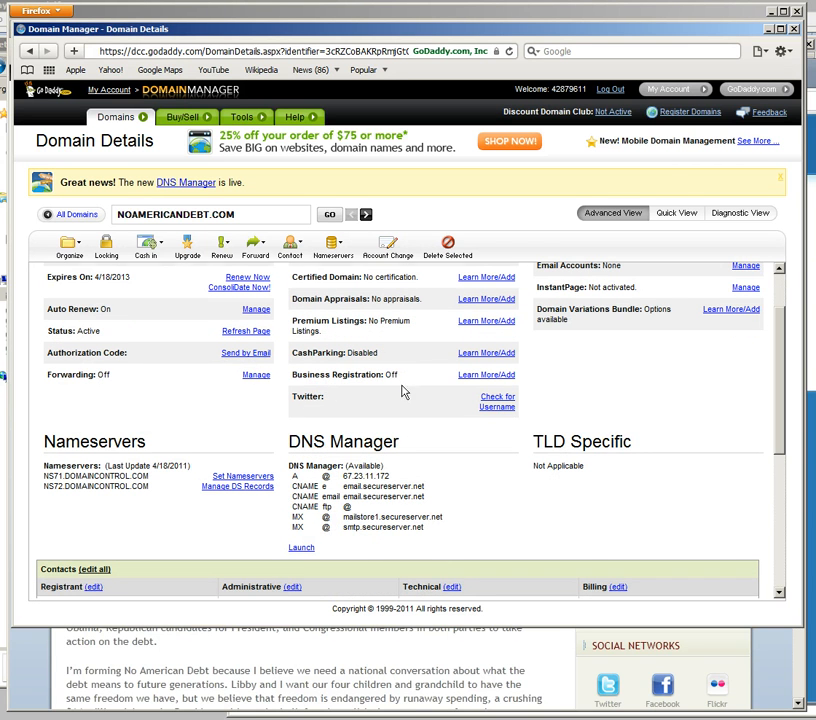
pyautogui.moveTo(297, 446); pyautogui.dragTo(434, 445)
pyautogui.click(434, 445)
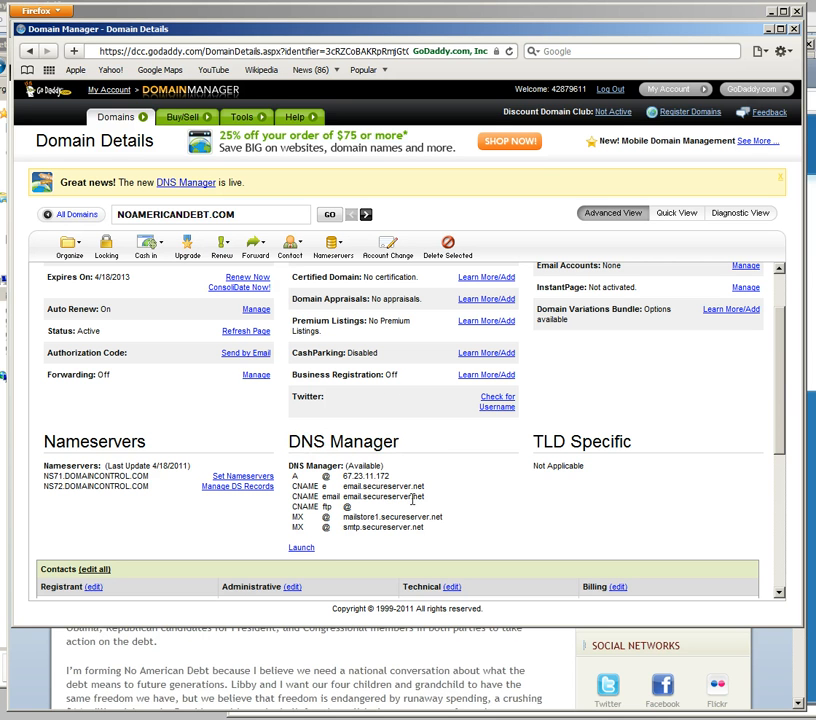
pyautogui.click(309, 550)
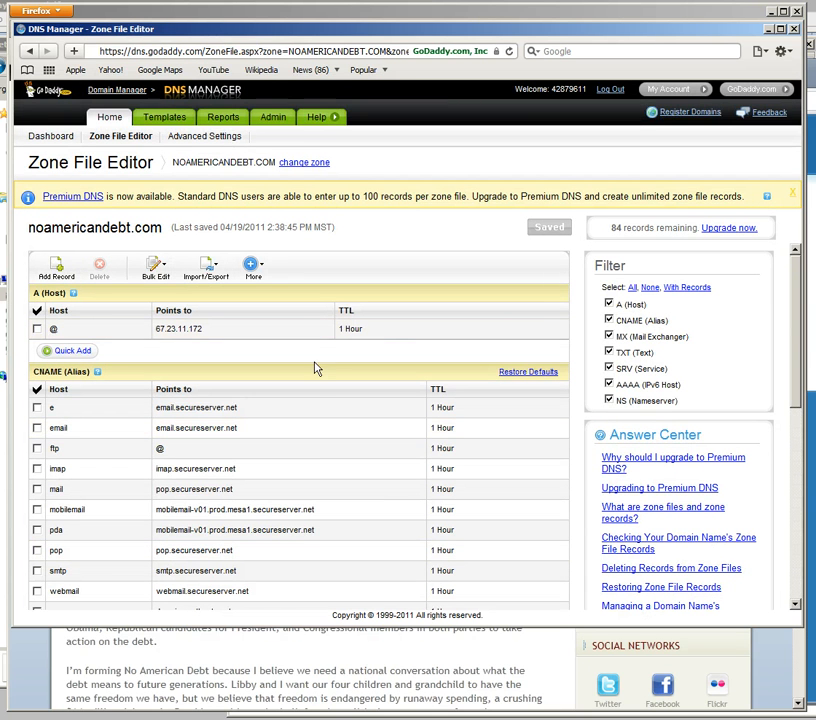
# Step: Examine the zone file's A and CNAME records, including the @ A record's host and IP address fields
pyautogui.scroll(-5, 295, 399)
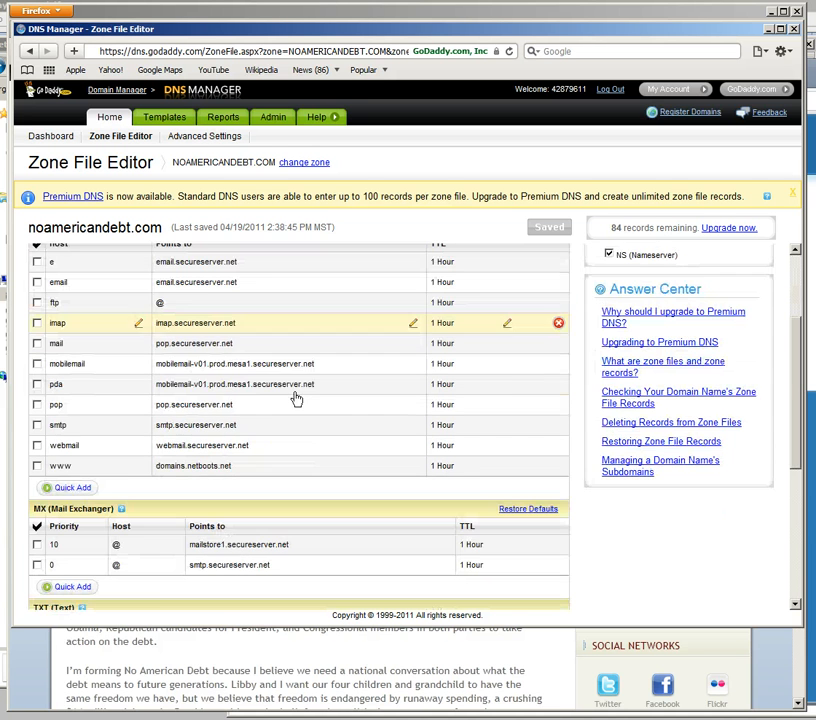
pyautogui.scroll(5, 295, 421)
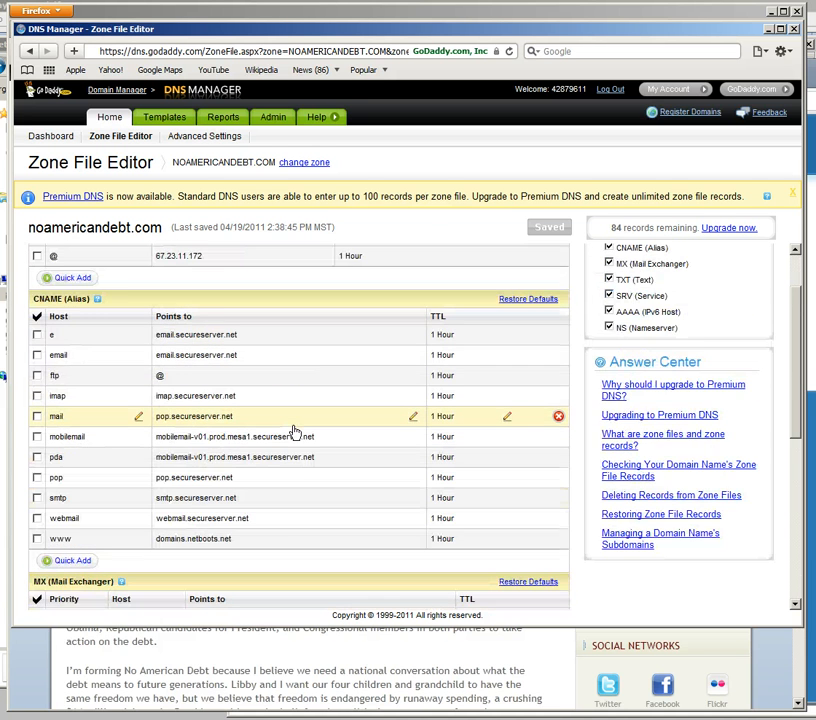
pyautogui.scroll(2, 295, 431)
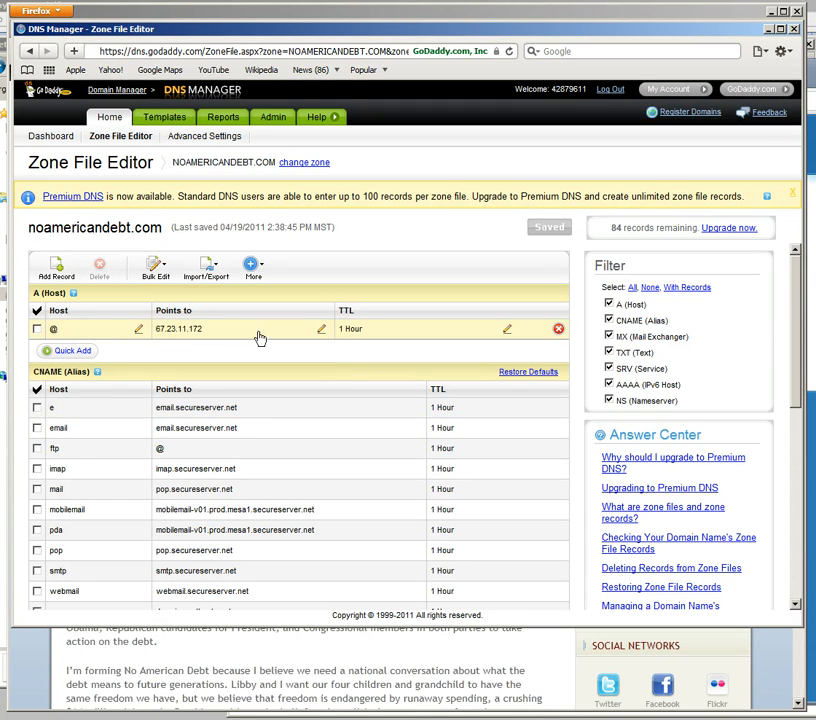
pyautogui.scroll(-4, 326, 366)
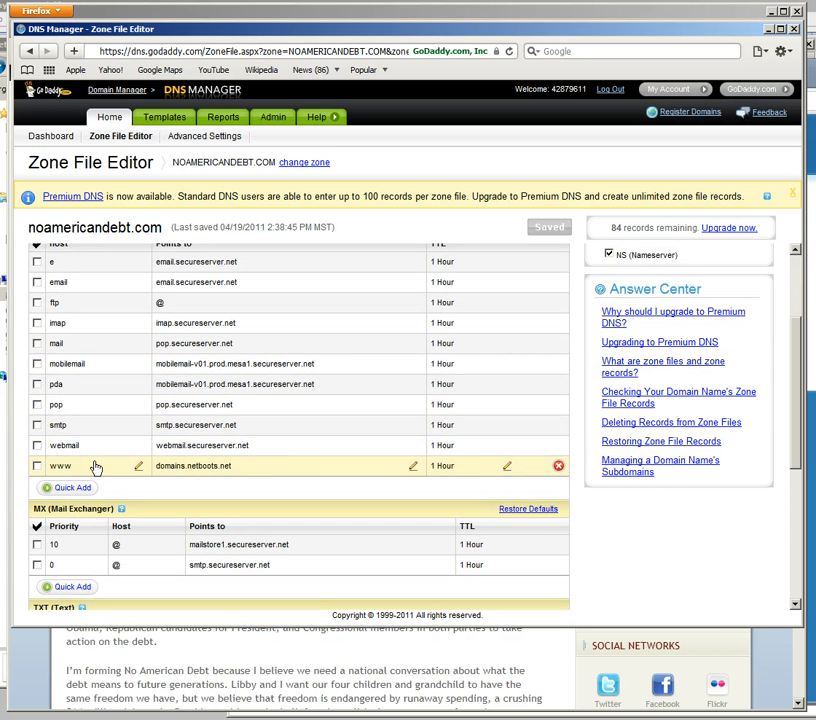
pyautogui.scroll(4, 262, 468)
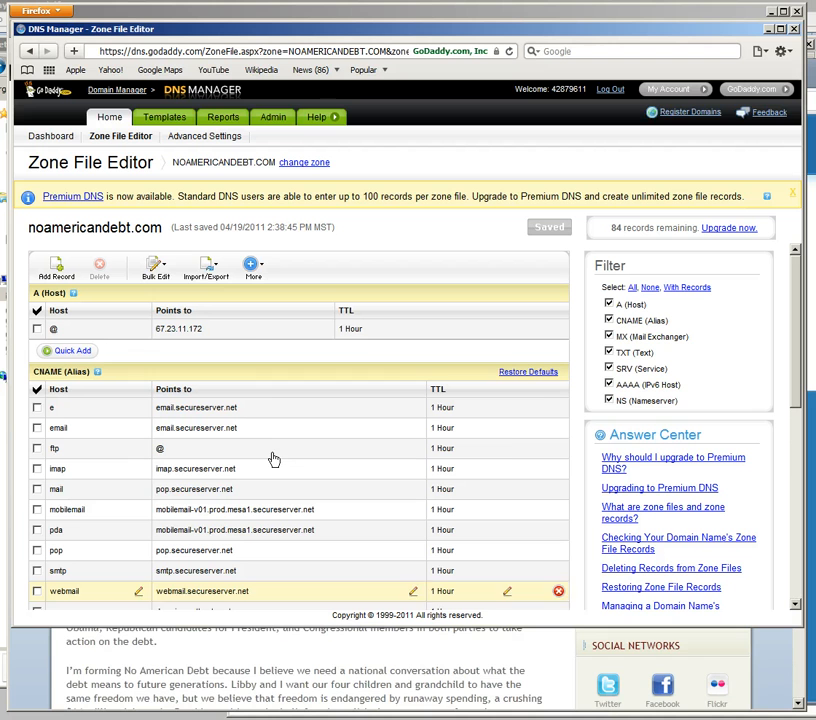
pyautogui.click(249, 338)
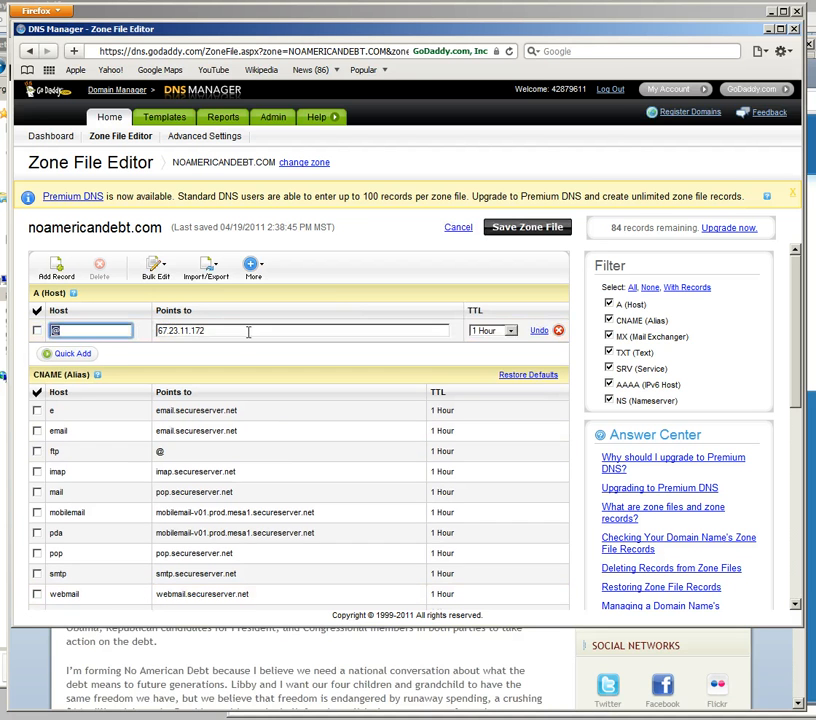
pyautogui.click(99, 332)
pyautogui.doubleClick(73, 330)
pyautogui.click(86, 330)
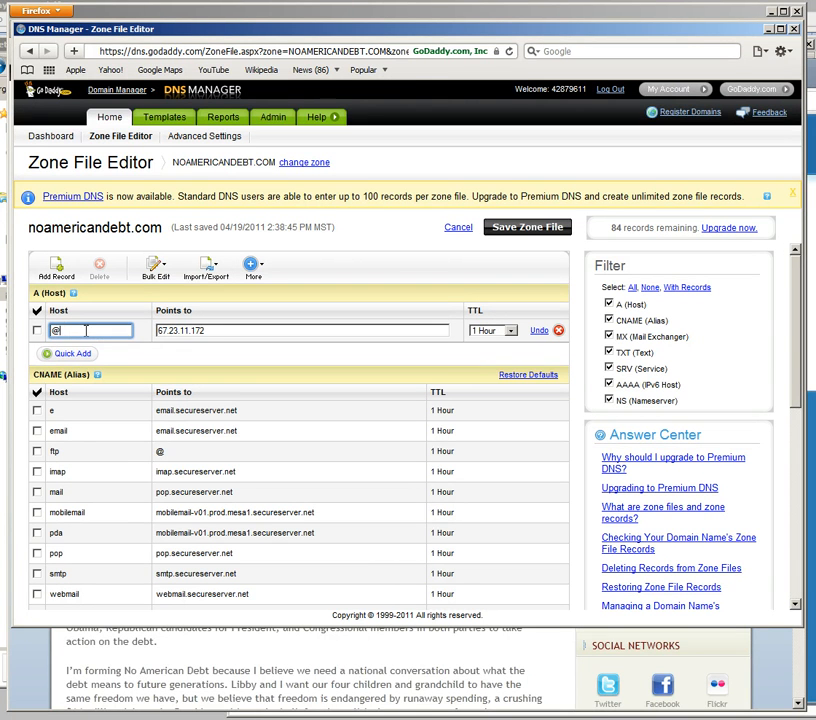
pyautogui.click(260, 330)
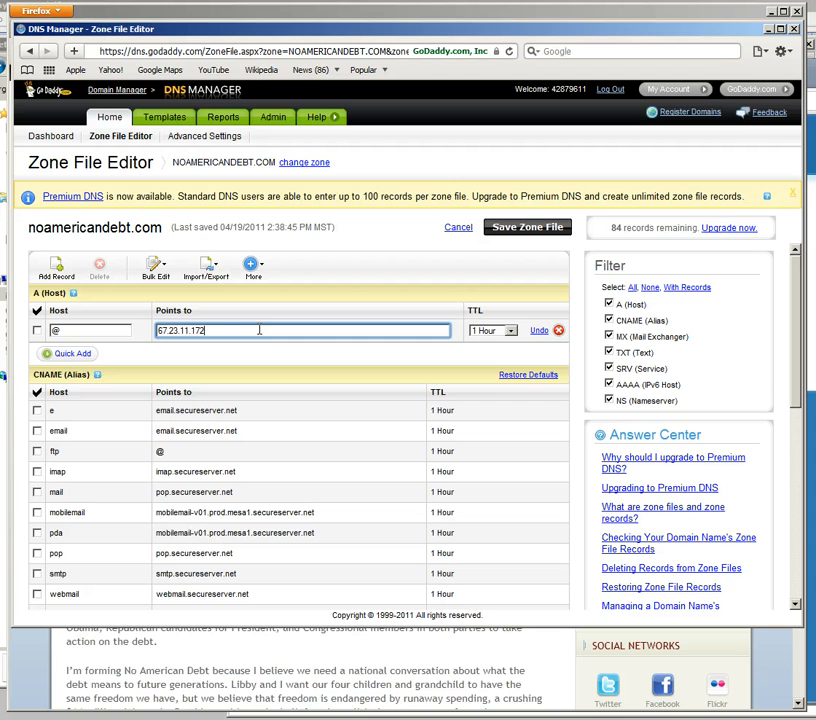
pyautogui.tripleClick(226, 330)
pyautogui.click(268, 362)
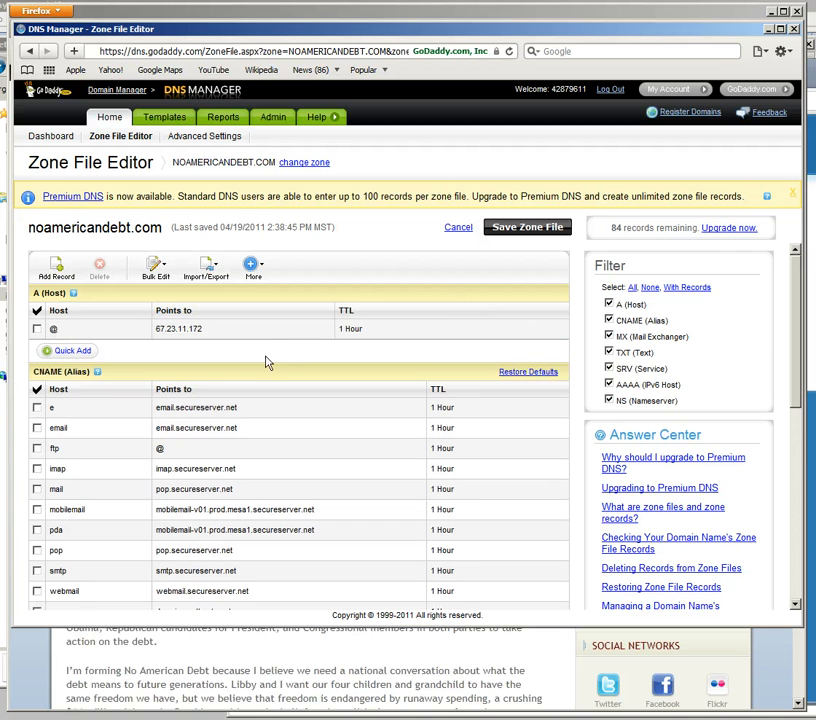
# Step: Check the host and target of the www CNAME record and recheck the IP address of the @ A record
pyautogui.scroll(-3, 274, 358)
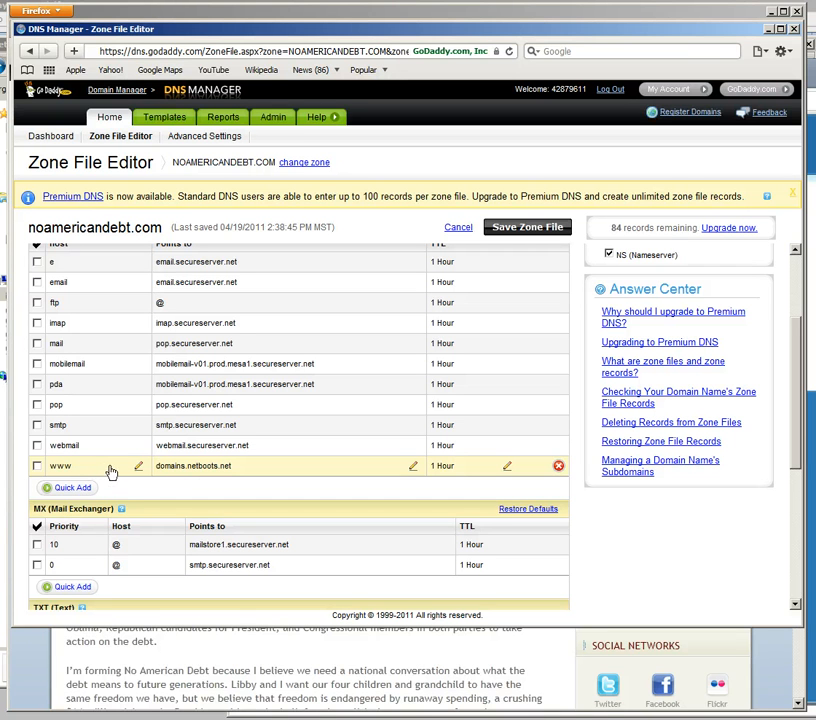
pyautogui.click(269, 467)
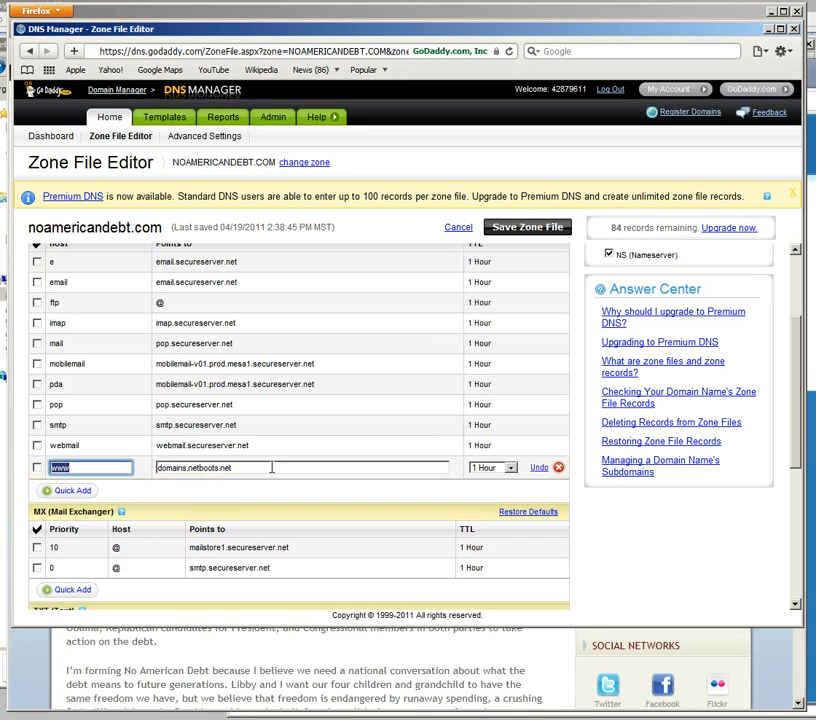
pyautogui.click(273, 467)
pyautogui.click(272, 491)
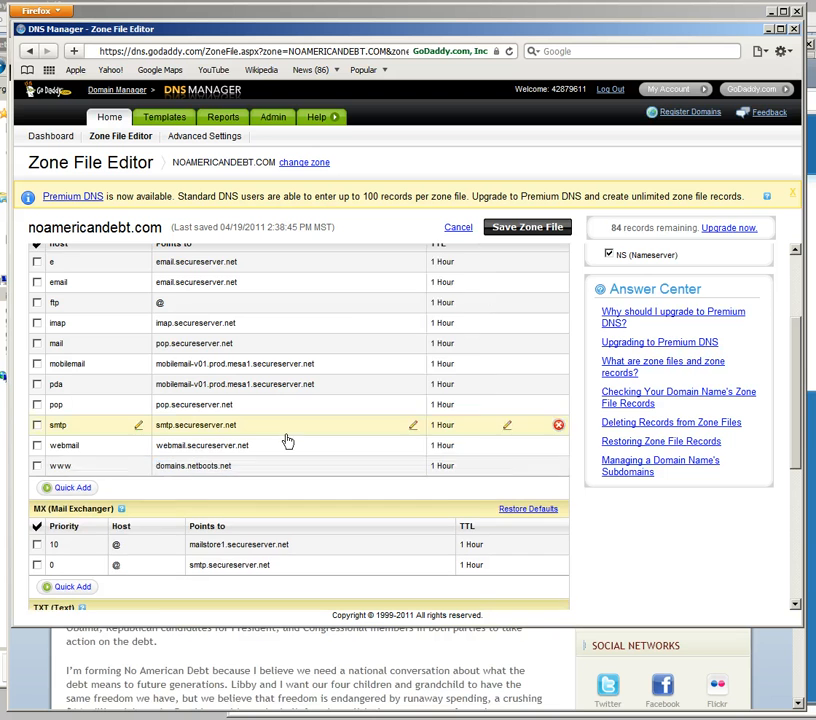
pyautogui.scroll(3, 288, 442)
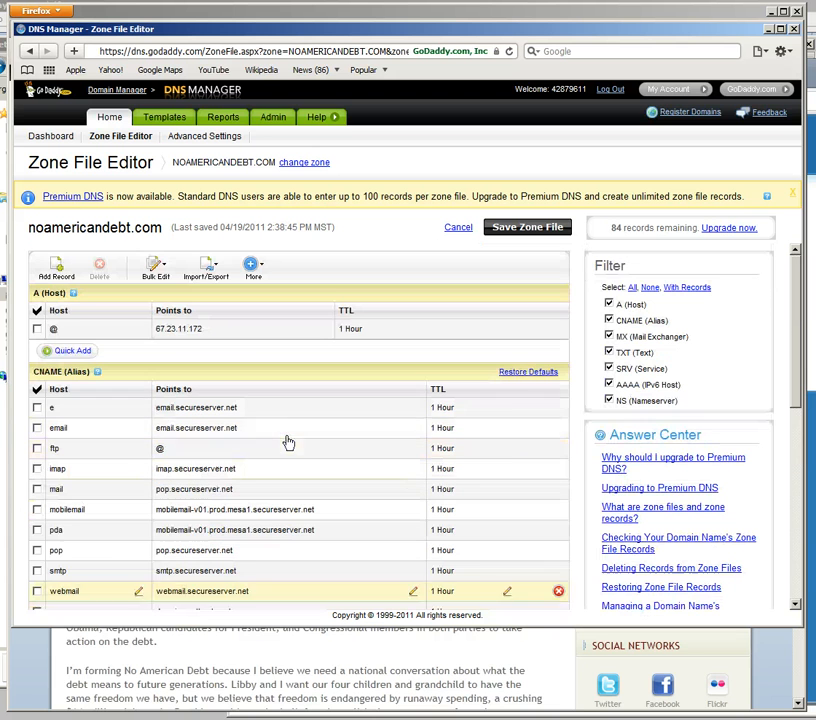
pyautogui.click(223, 329)
pyautogui.click(226, 330)
pyautogui.scroll(-3, 291, 364)
pyautogui.scroll(3, 300, 377)
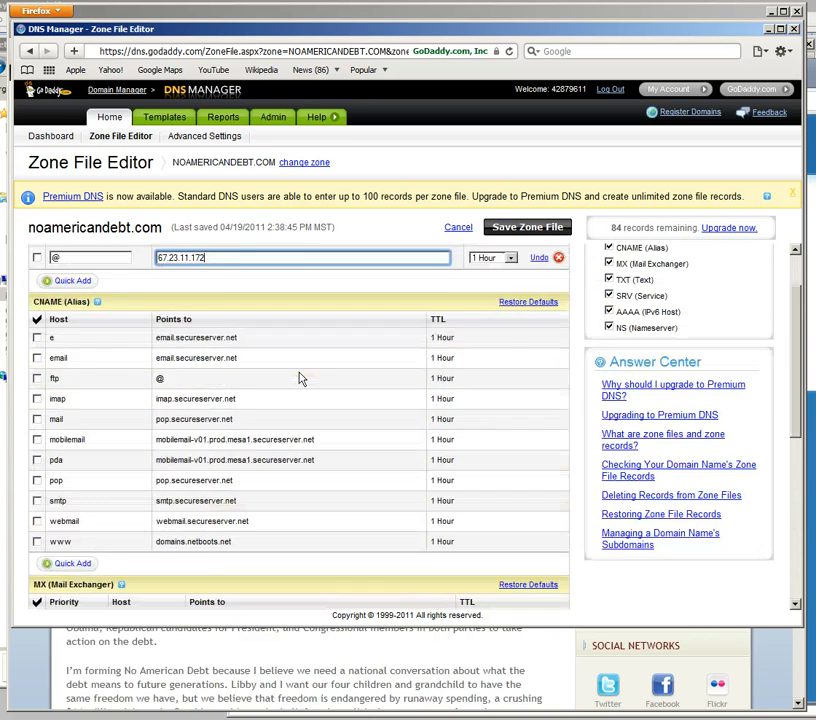
pyautogui.click(377, 239)
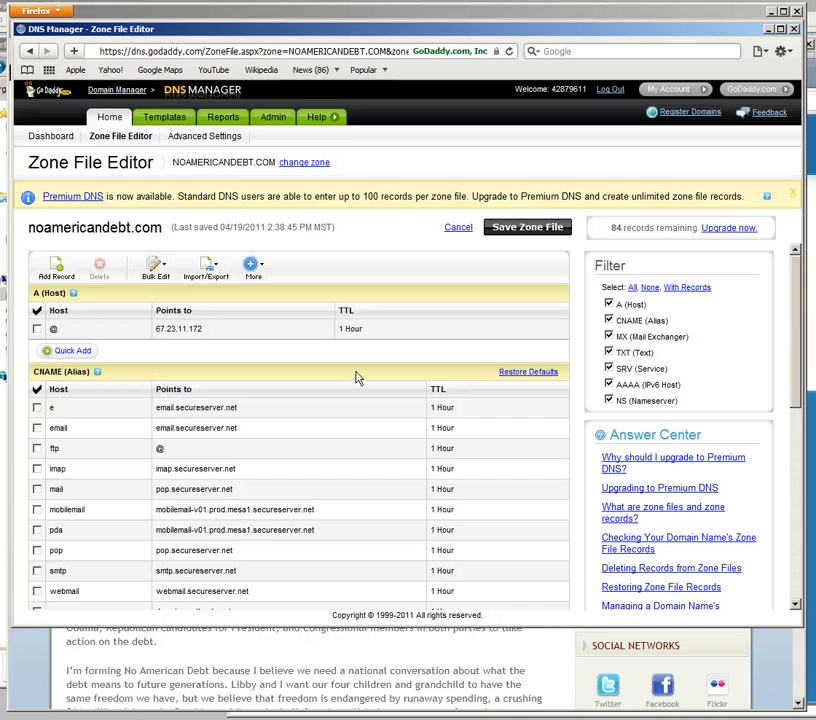
# Step: Switch back to the NetBoots site in Firefox and open its Alternate Domains configuration page
pyautogui.click(331, 666)
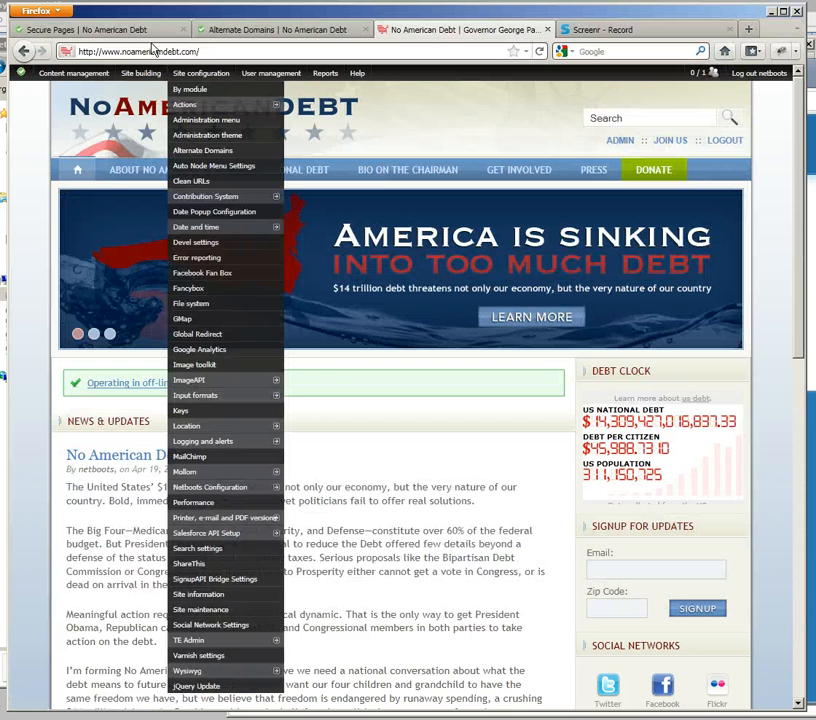
pyautogui.click(283, 30)
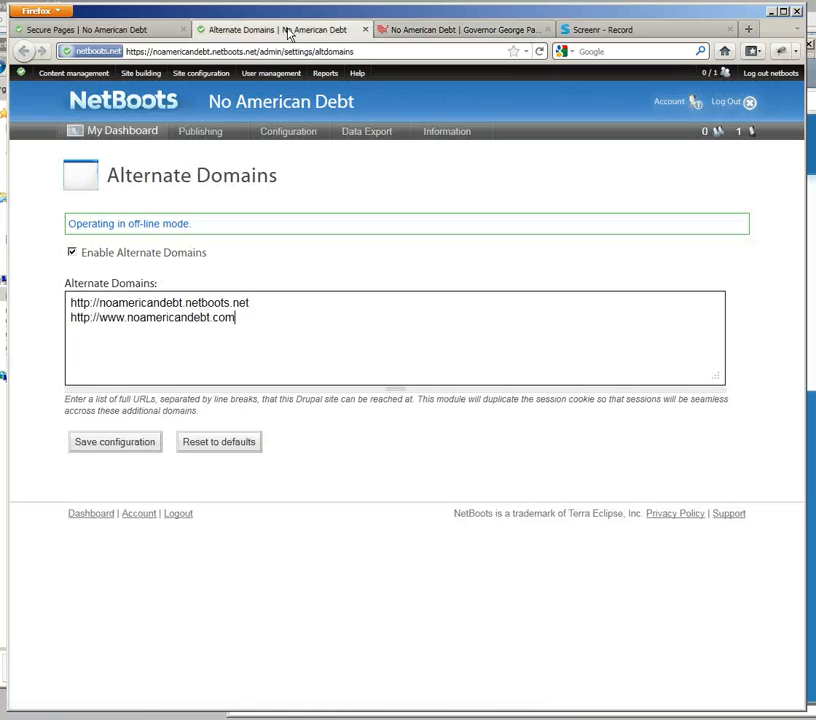
pyautogui.click(375, 52)
pyautogui.moveTo(207, 83)
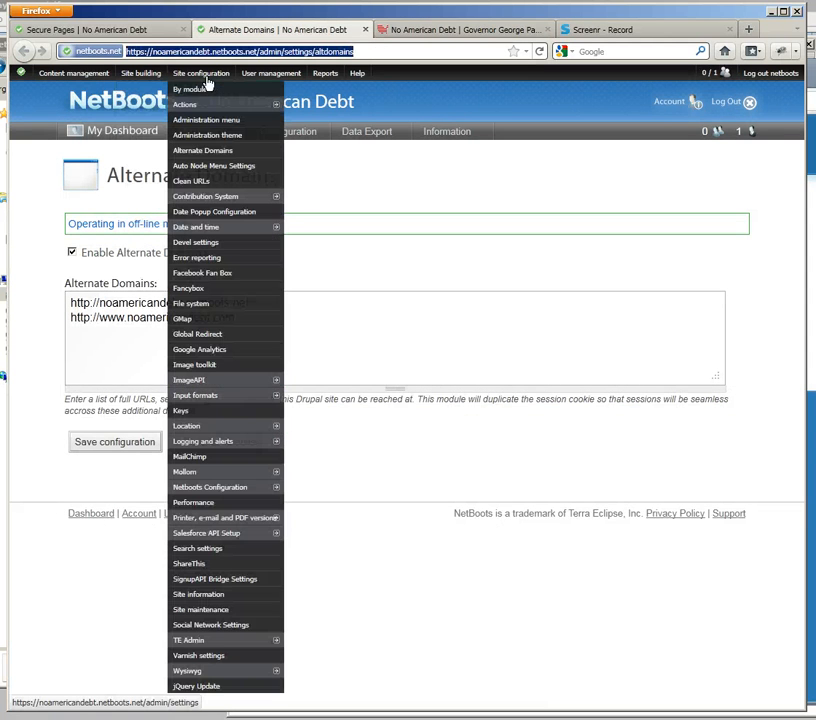
pyautogui.click(211, 154)
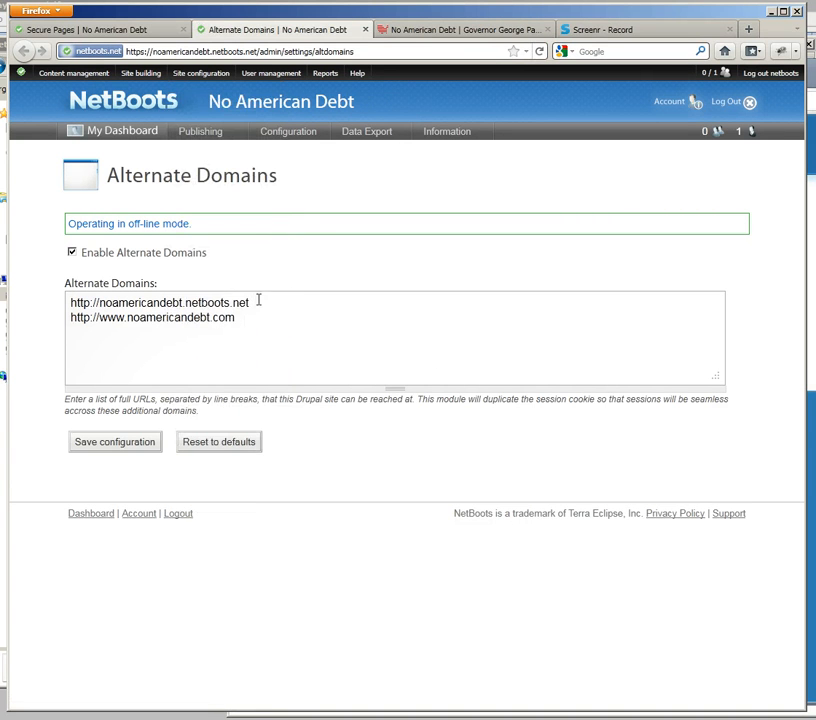
# Step: Examine the two URLs in the Alternate Domains list, including the www prefix of the noamericandebt.com entry
pyautogui.moveTo(272, 301); pyautogui.dragTo(38, 286)
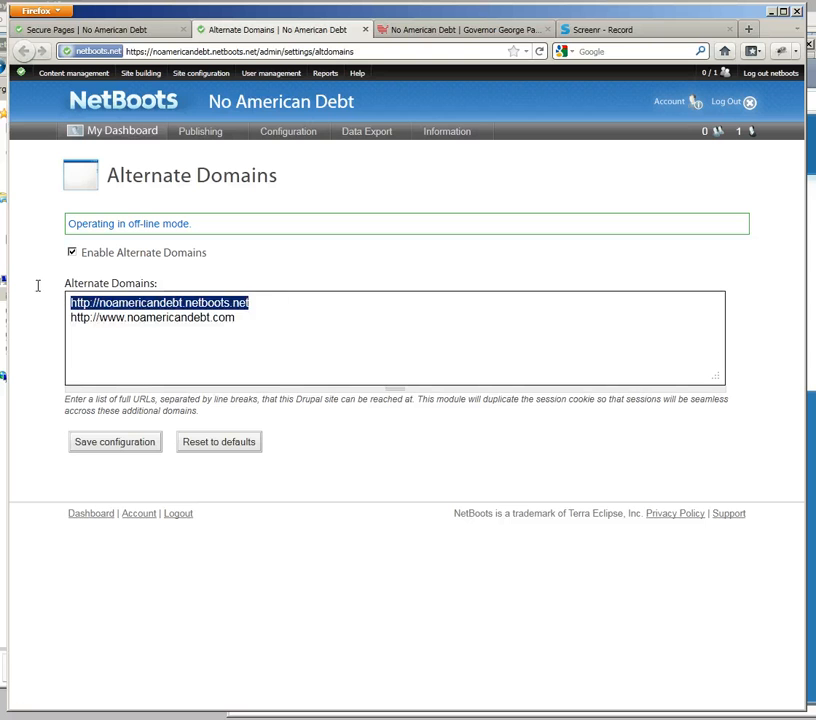
pyautogui.click(268, 301)
pyautogui.moveTo(262, 302); pyautogui.dragTo(63, 287)
pyautogui.click(253, 318)
pyautogui.moveTo(252, 317); pyautogui.dragTo(49, 321)
pyautogui.click(290, 323)
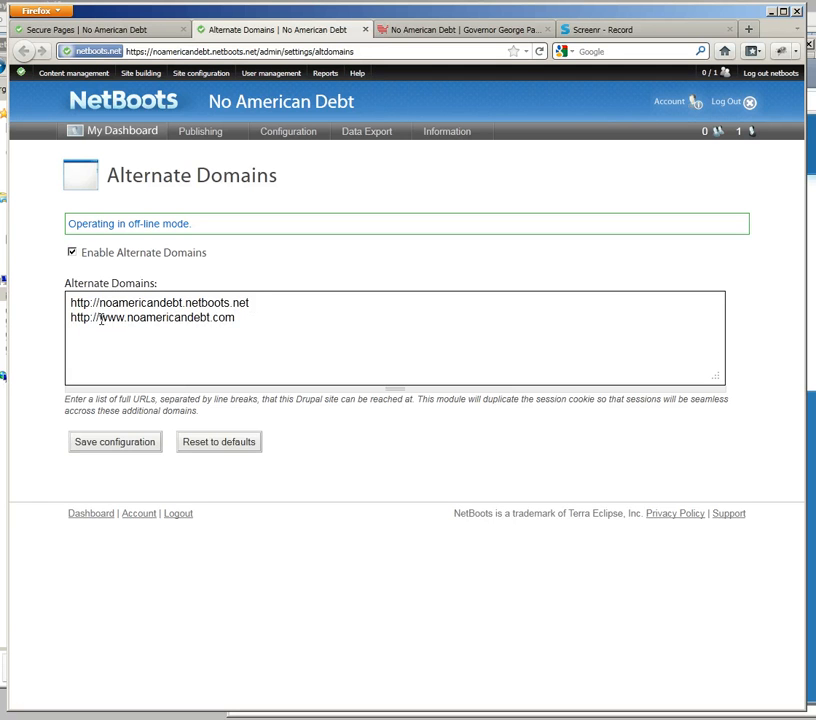
pyautogui.moveTo(100, 319); pyautogui.dragTo(123, 318)
pyautogui.click(243, 317)
pyautogui.moveTo(248, 316); pyautogui.dragTo(57, 316)
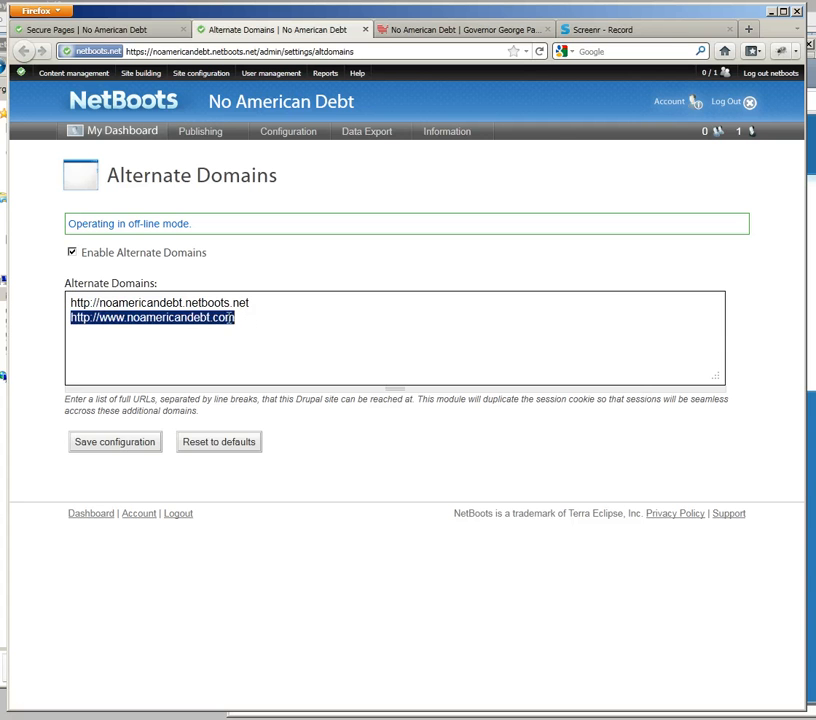
# Step: Open the Secure Pages configuration page of the NetBoots site
pyautogui.click(245, 318)
pyautogui.click(127, 33)
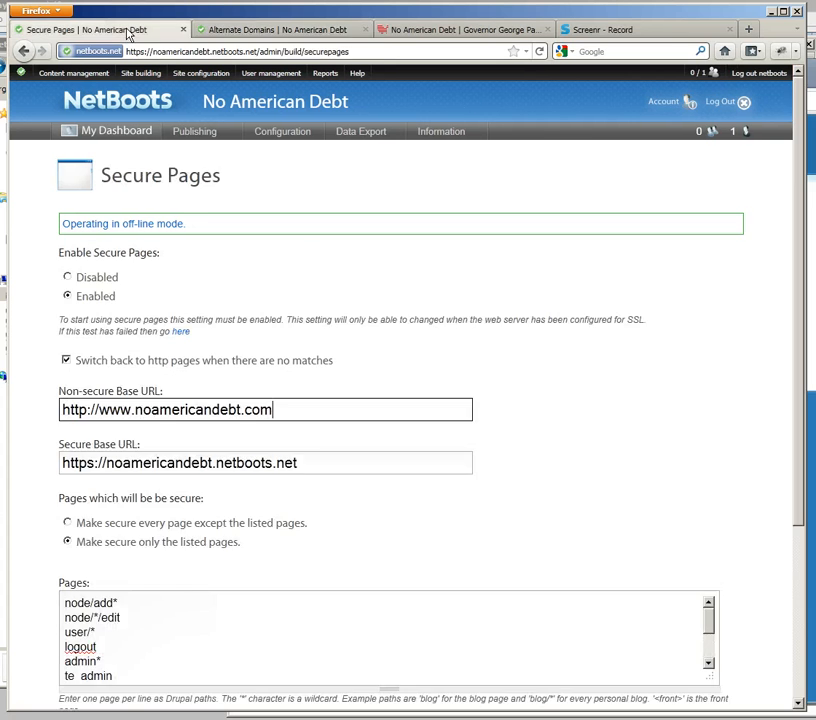
pyautogui.moveTo(141, 73)
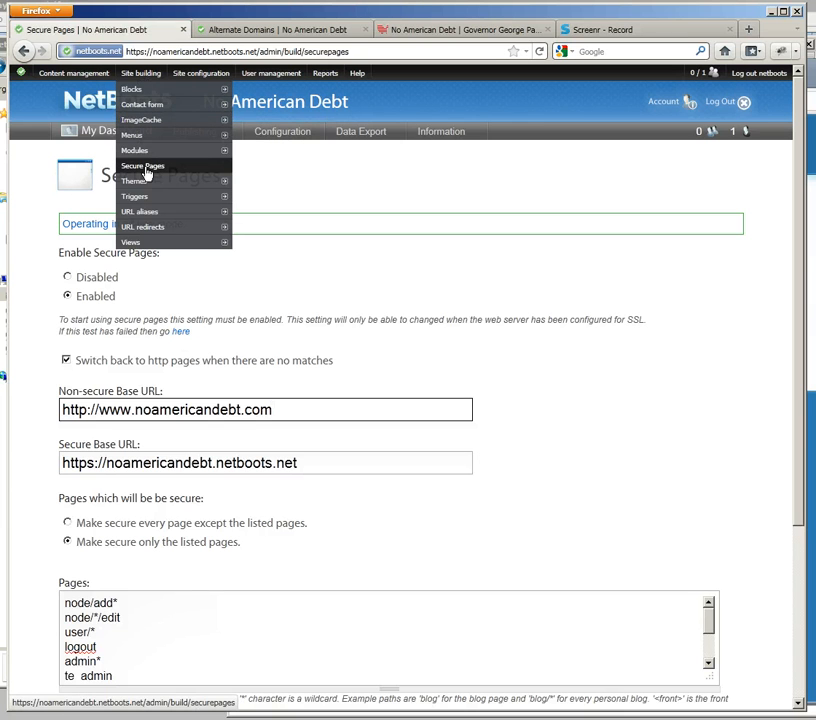
pyautogui.click(145, 167)
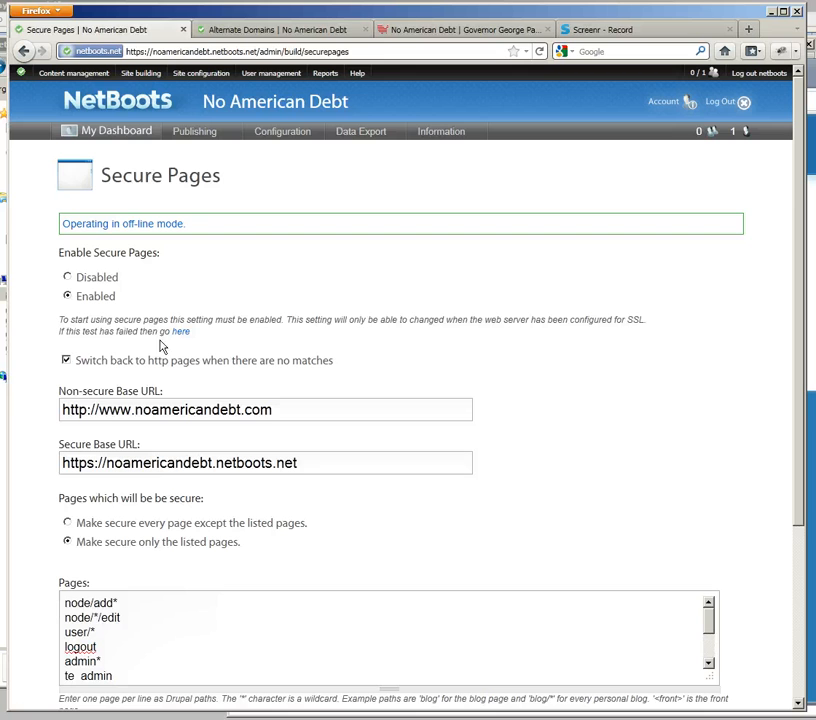
# Step: Examine the Non-secure Base URL and Secure Base URL on the Secure Pages form, comparing their host names
pyautogui.moveTo(306, 409); pyautogui.dragTo(25, 403)
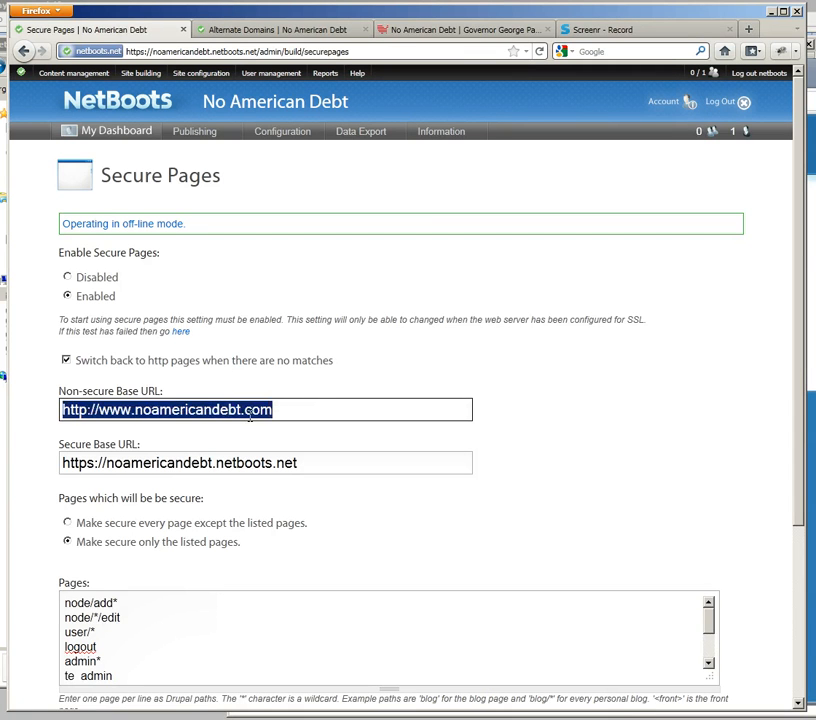
pyautogui.click(325, 414)
pyautogui.click(319, 371)
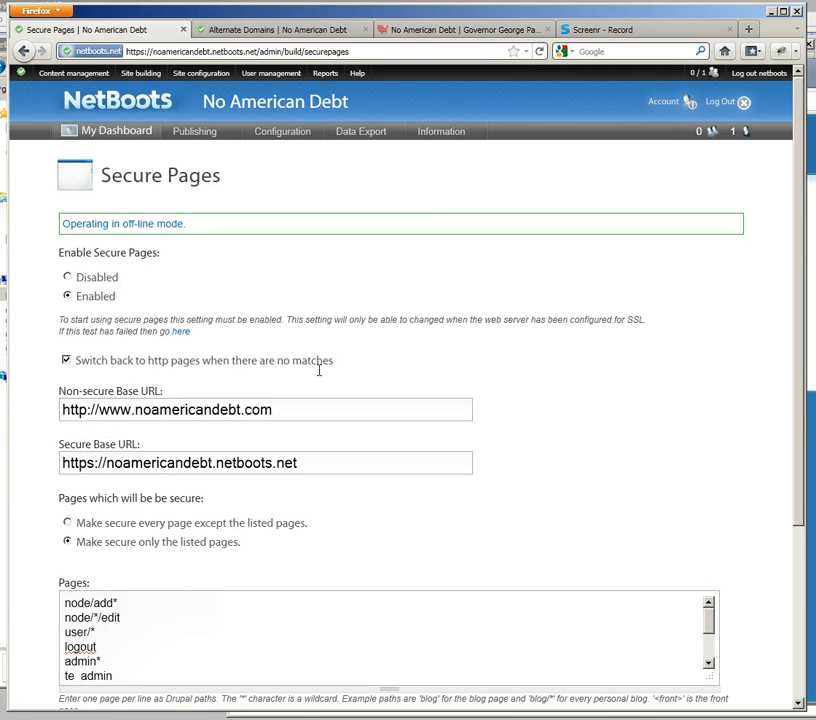
pyautogui.moveTo(323, 462); pyautogui.dragTo(106, 462)
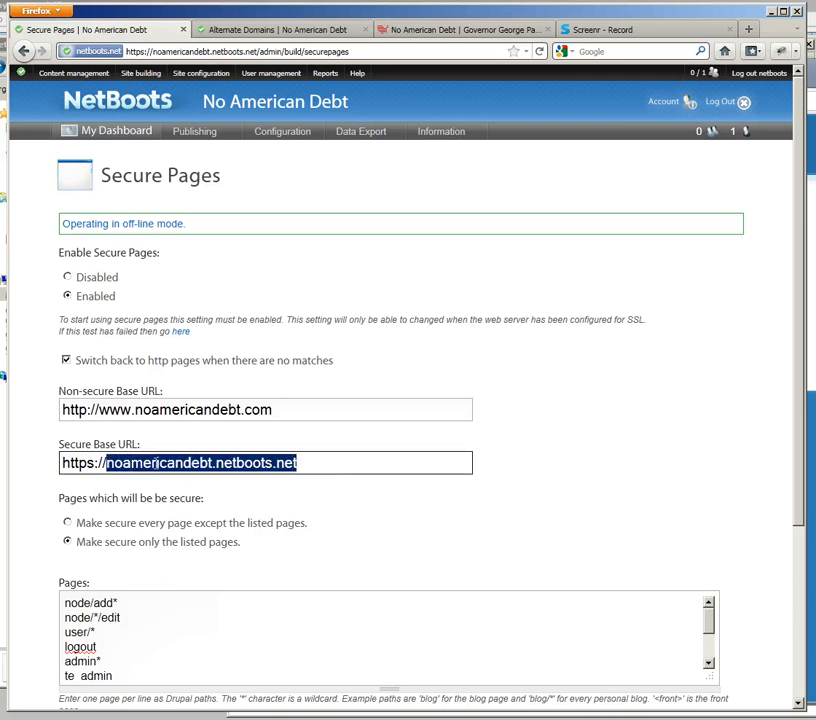
pyautogui.click(276, 406)
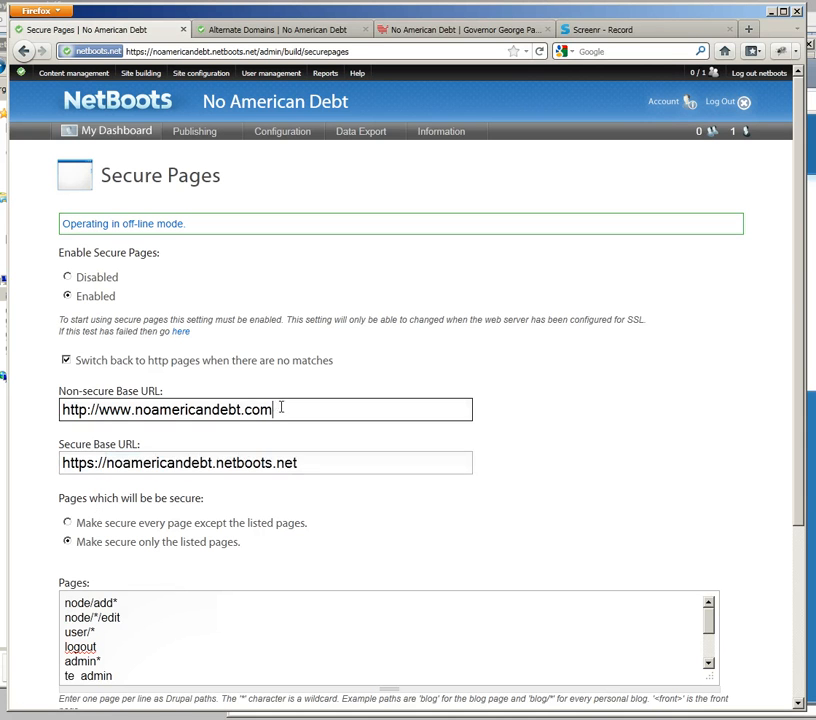
pyautogui.moveTo(281, 407); pyautogui.dragTo(99, 410)
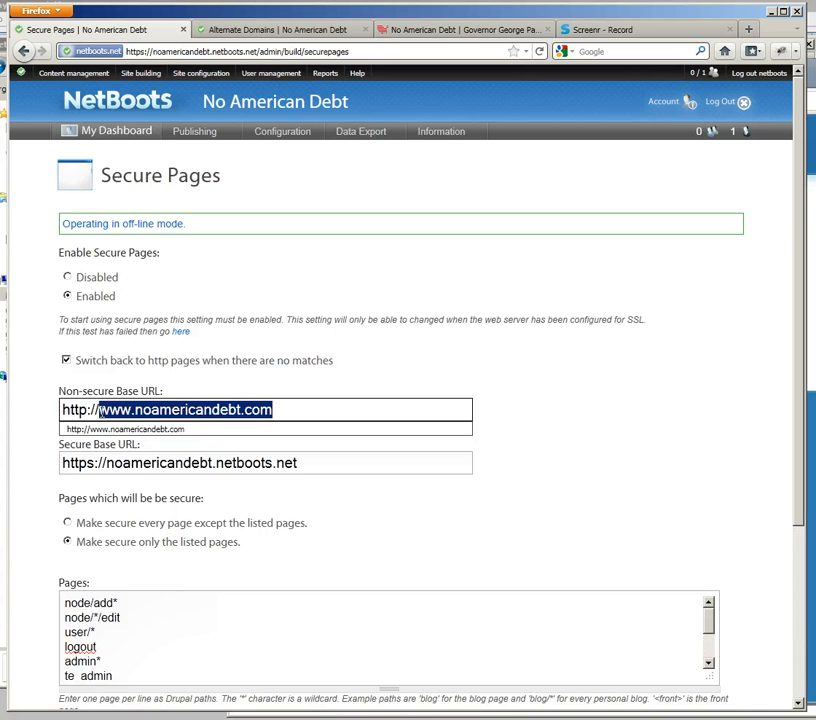
pyautogui.click(321, 407)
# Step: Switch to the GoDaddy Zone File Editor and recheck the @ A record and the www CNAME record
pyautogui.hotkey('alt', 'Tab')
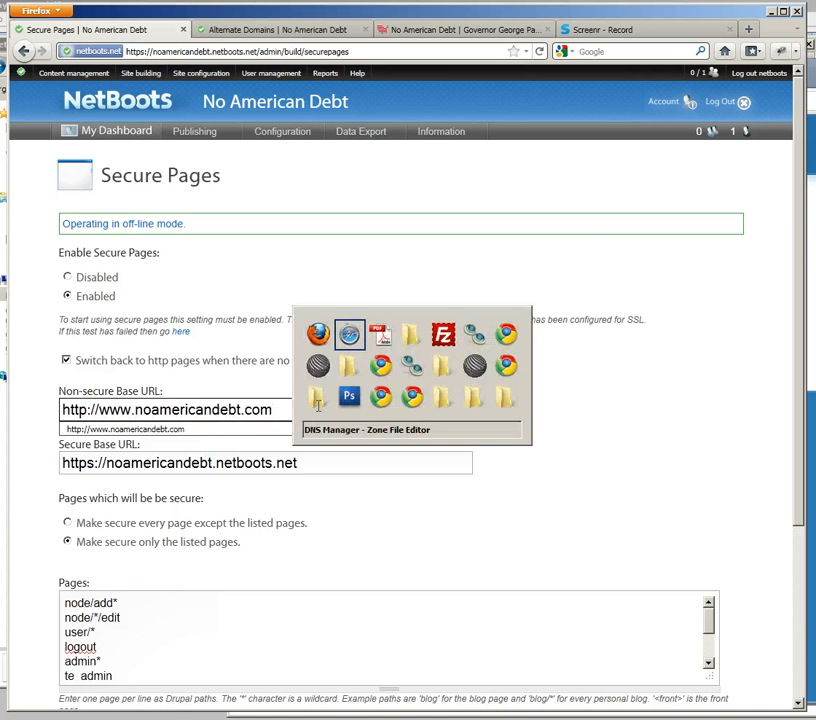
pyautogui.moveTo(204, 338)
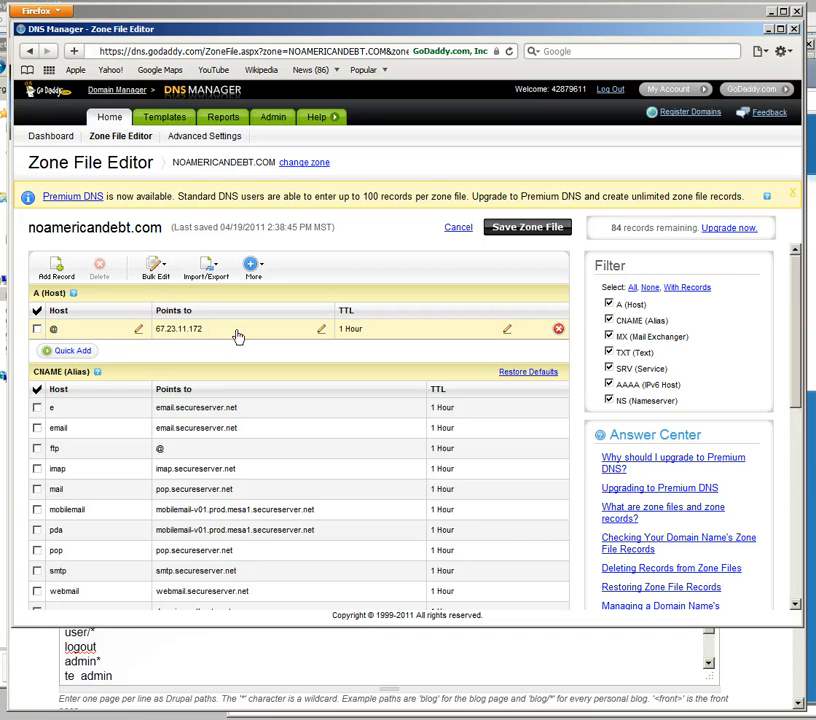
pyautogui.scroll(-4, 238, 340)
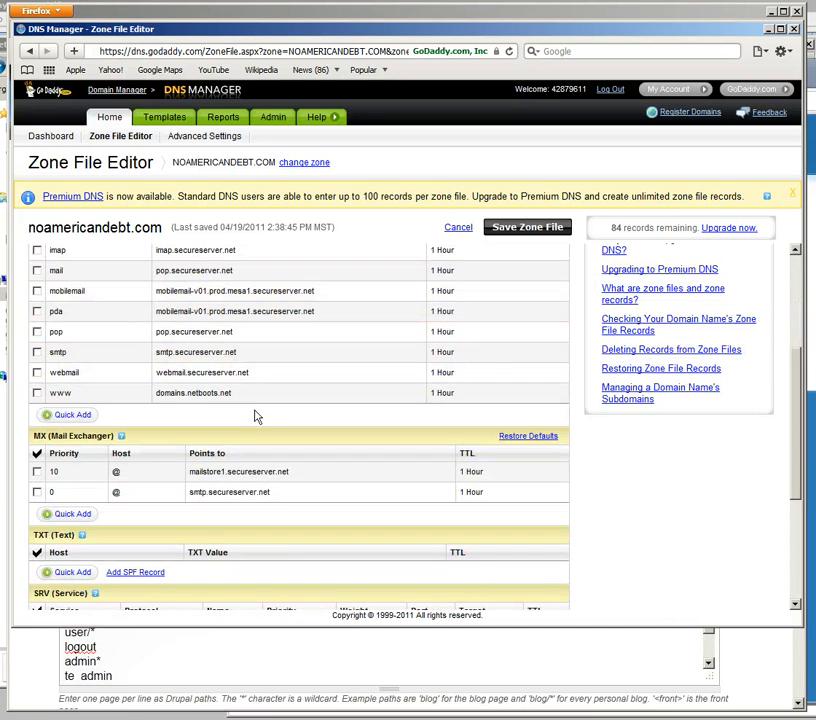
pyautogui.scroll(5, 258, 412)
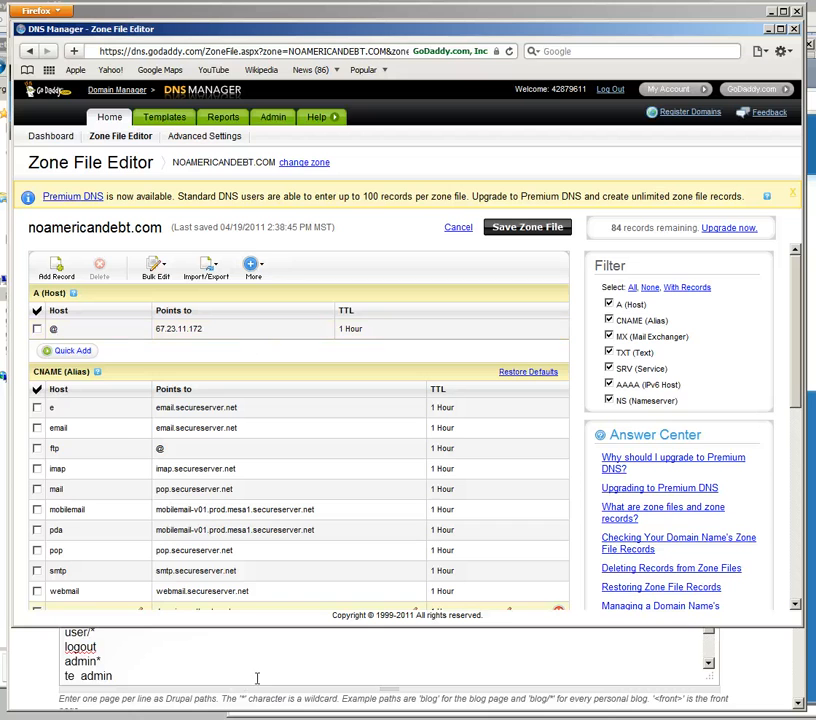
# Step: Return to the NetBoots Secure Pages form in Firefox and review the www host in the Non-secure Base URL
pyautogui.click(40, 665)
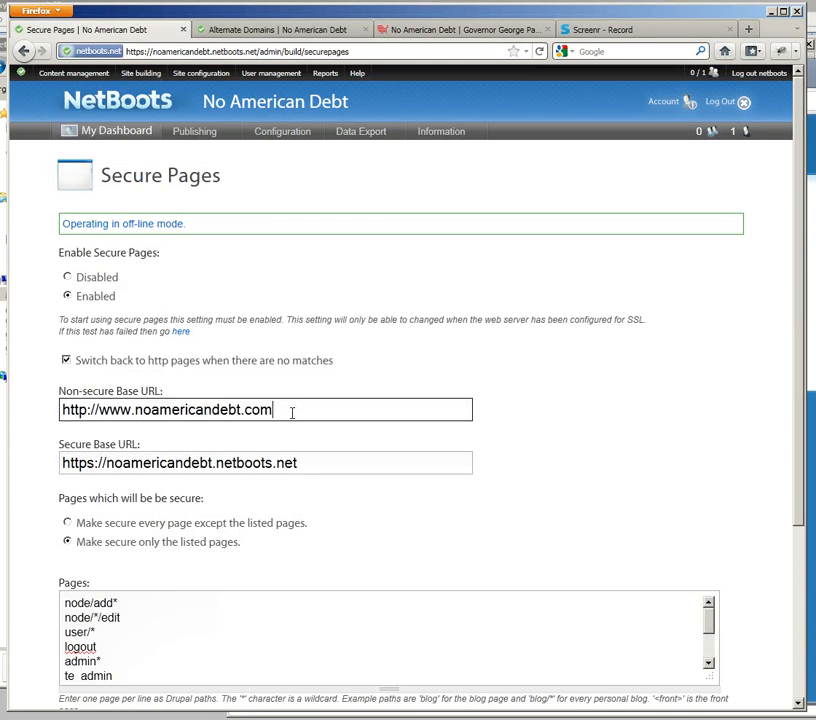
pyautogui.moveTo(291, 411); pyautogui.dragTo(99, 409)
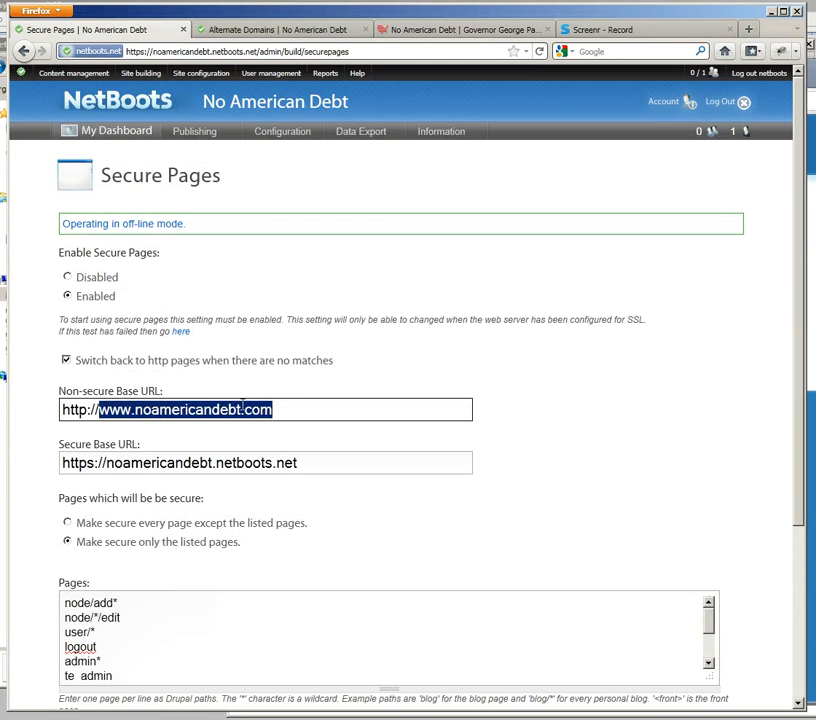
pyautogui.click(315, 410)
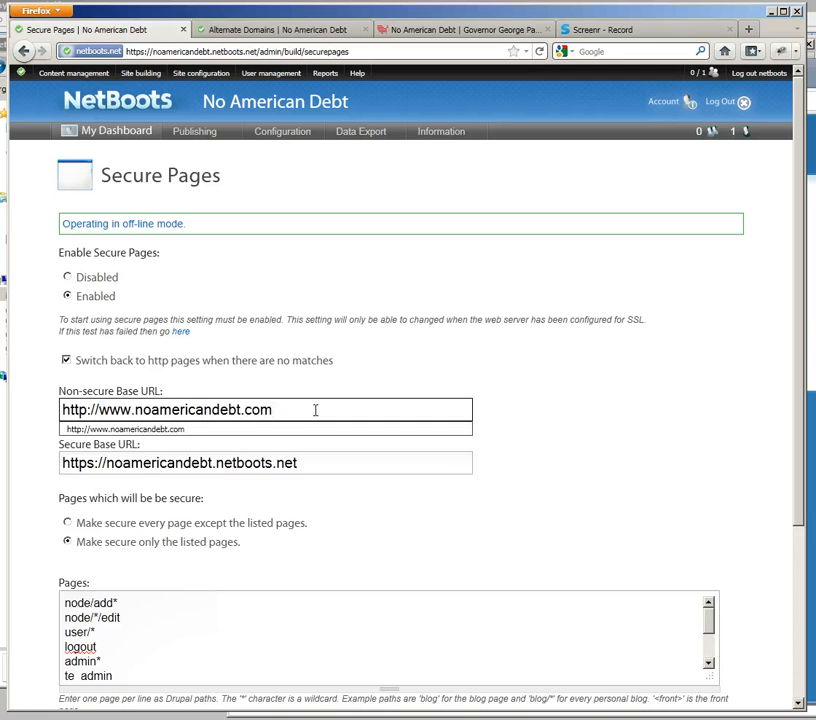
pyautogui.click(270, 376)
pyautogui.click(285, 409)
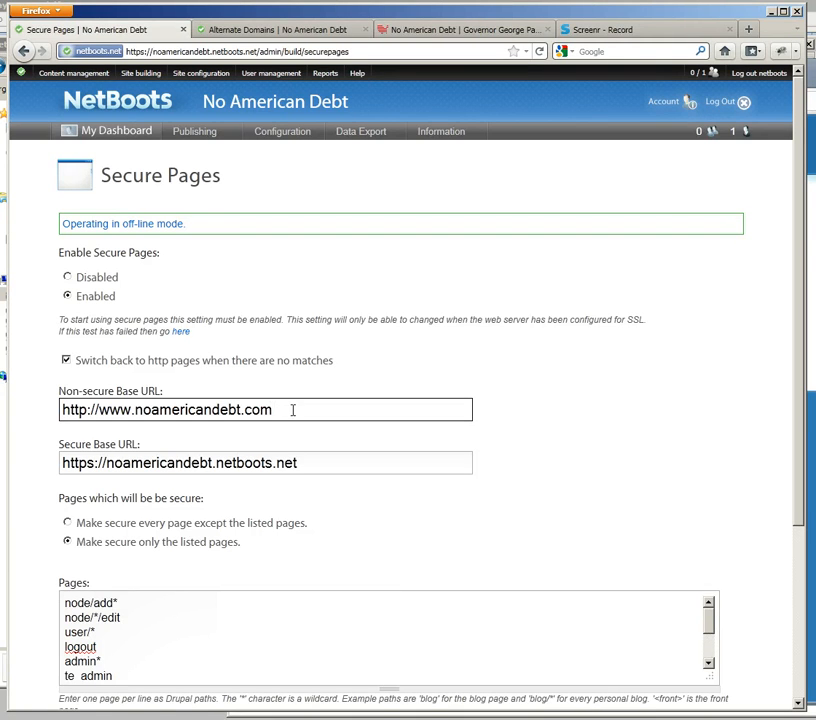
pyautogui.moveTo(291, 410); pyautogui.dragTo(101, 411)
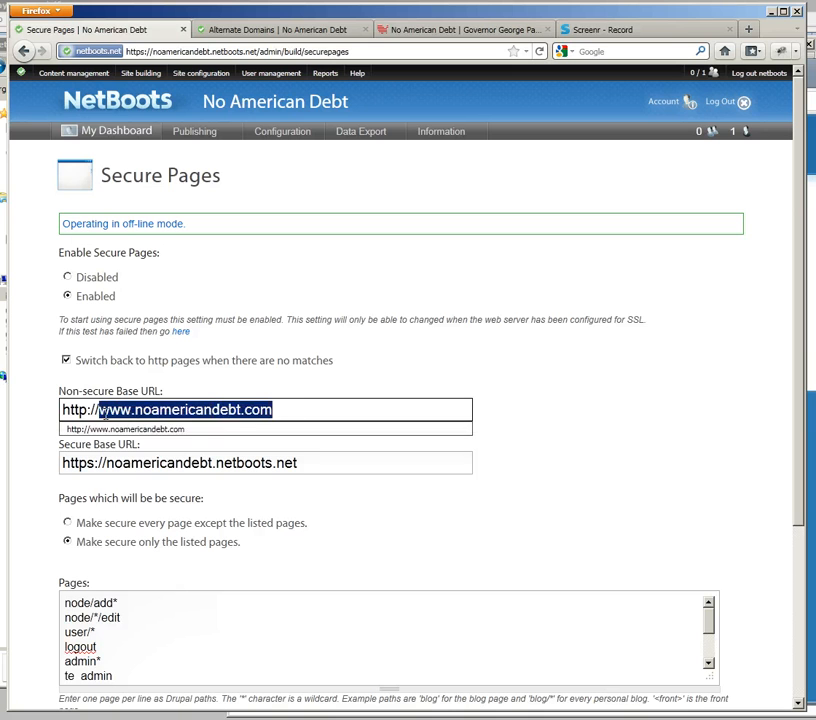
pyautogui.click(336, 407)
pyautogui.click(39, 407)
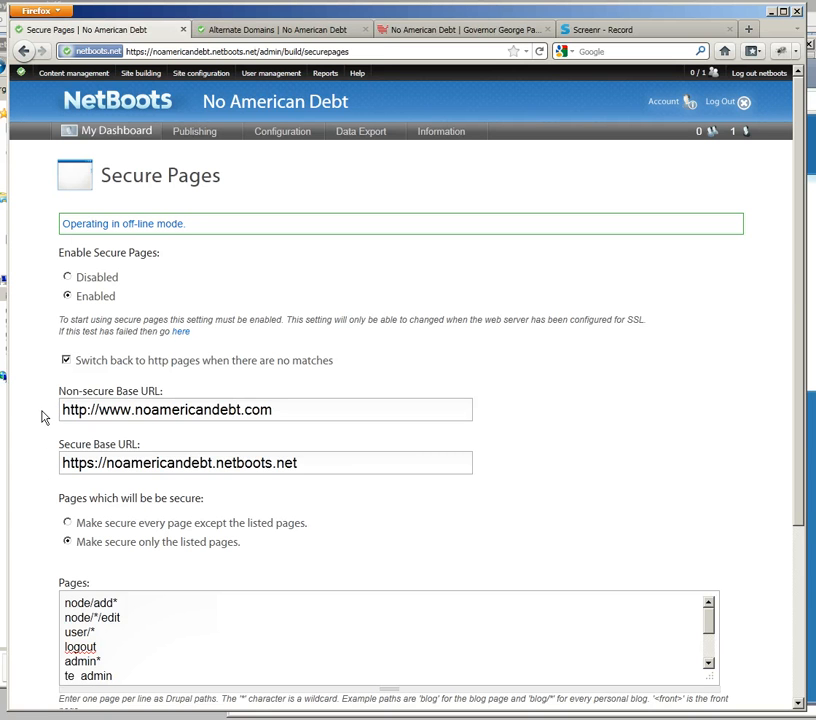
# Step: Switch to the GoDaddy account and open the domain details of NOAMERICANDEBT.NET from the full domain list
pyautogui.hotkey('alt', 'Tab')
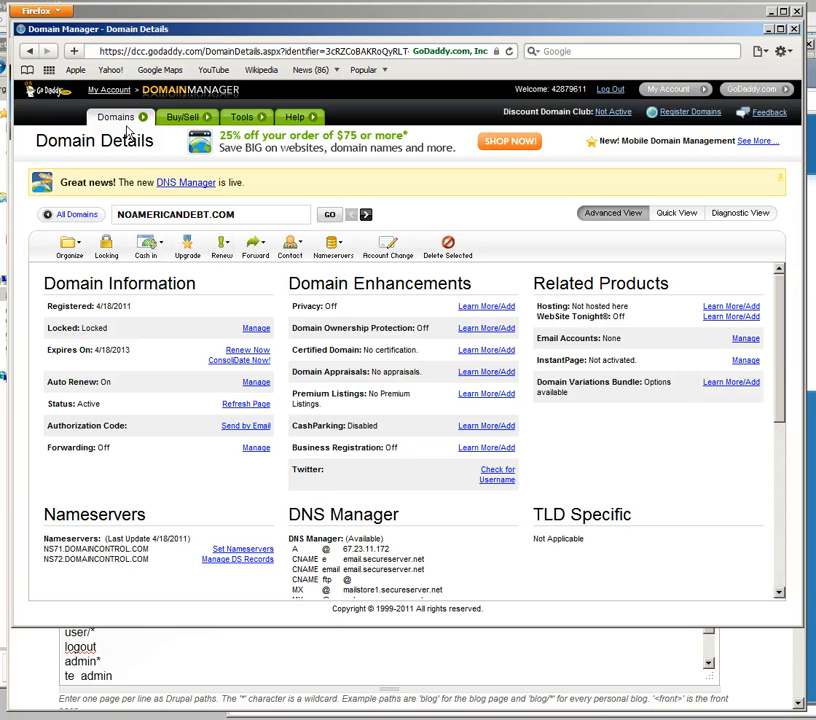
pyautogui.click(115, 93)
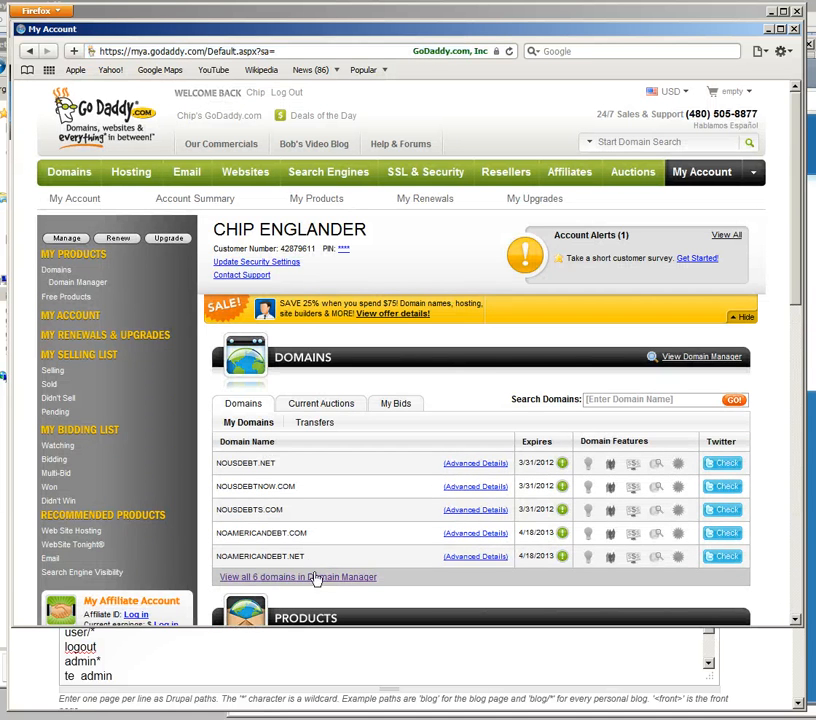
pyautogui.click(317, 579)
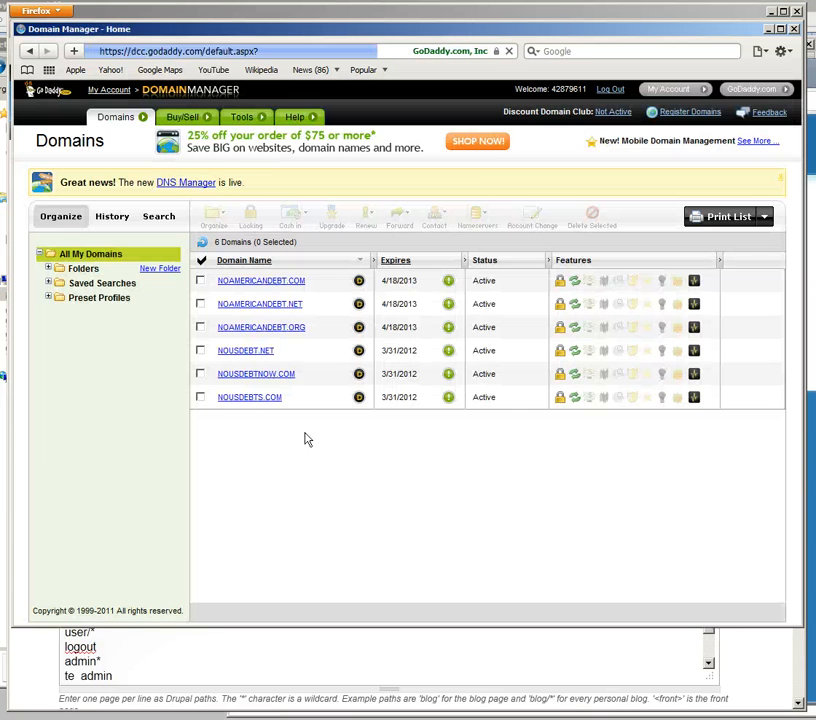
pyautogui.click(256, 309)
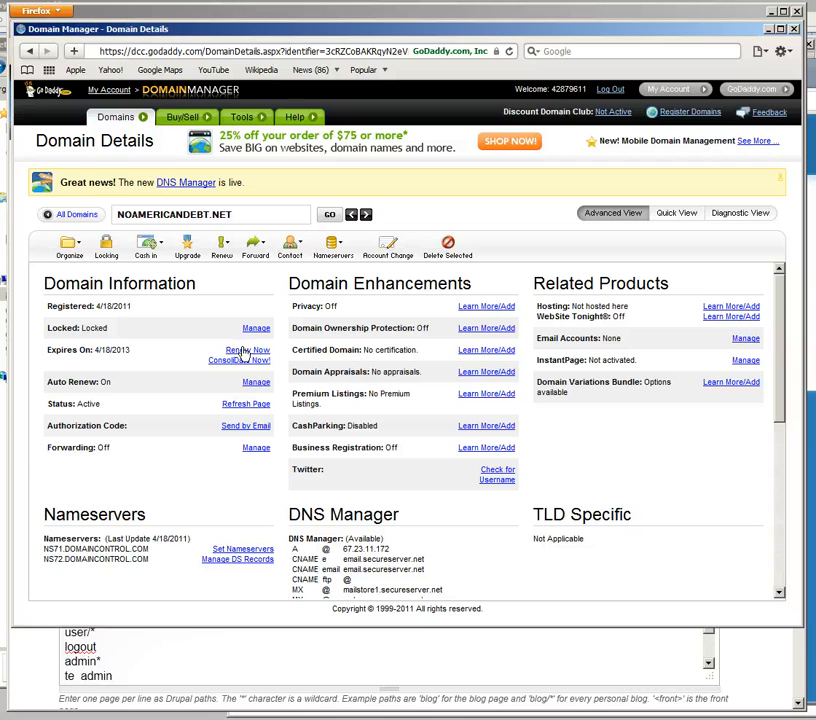
# Step: Start forwarding the whole NOAMERICANDEBT.NET domain and ready the destination address for entry
pyautogui.click(259, 247)
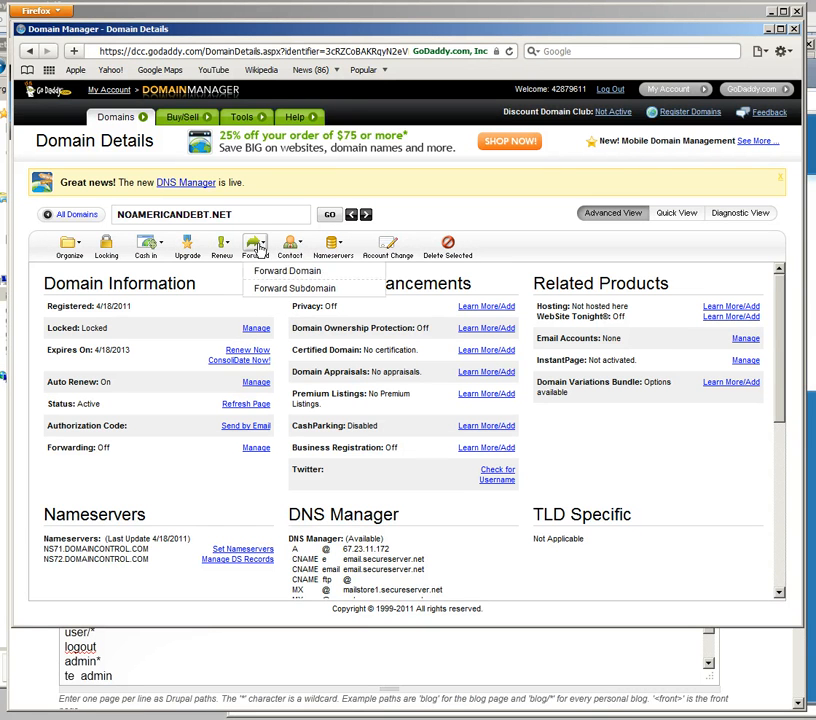
pyautogui.click(320, 278)
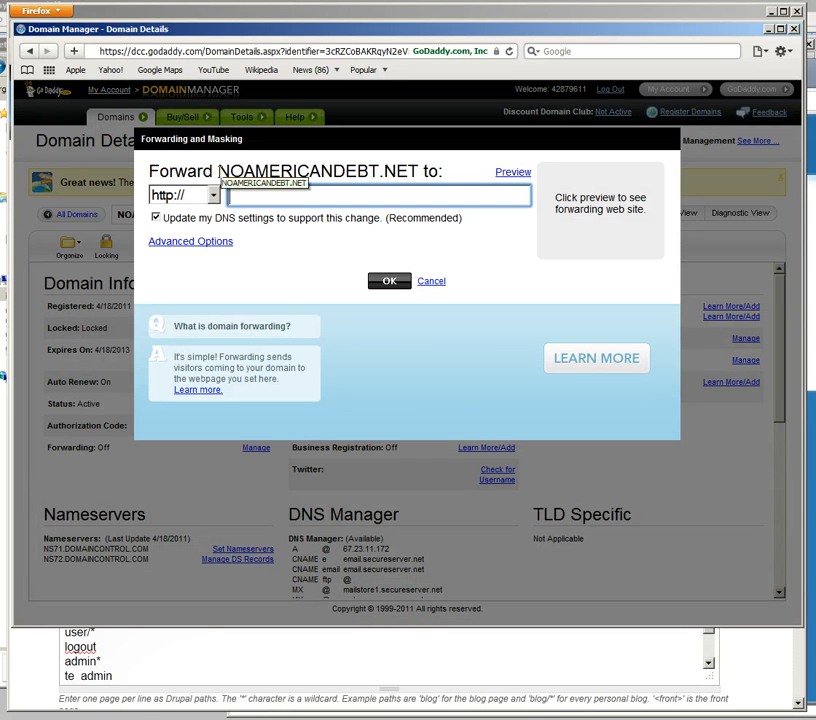
pyautogui.moveTo(218, 171); pyautogui.dragTo(418, 172)
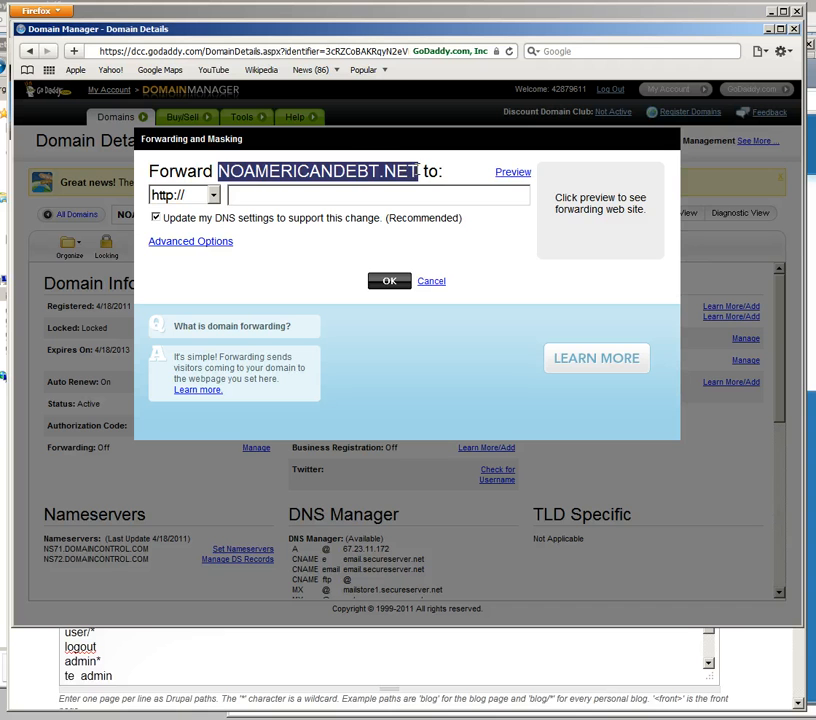
pyautogui.click(330, 193)
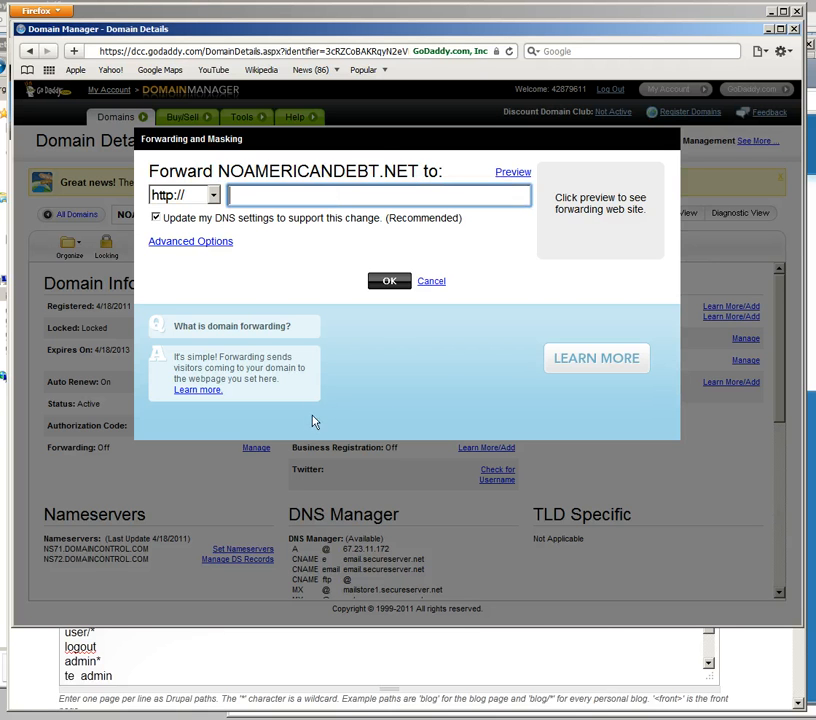
pyautogui.click(40, 667)
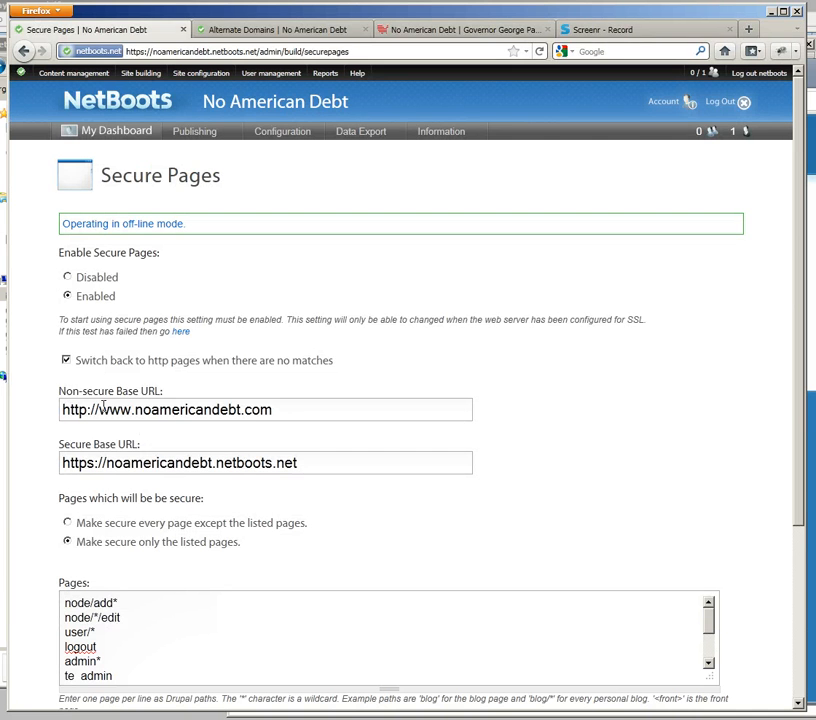
pyautogui.moveTo(99, 409); pyautogui.dragTo(273, 409)
pyautogui.hotkey('ctrl', 'c')
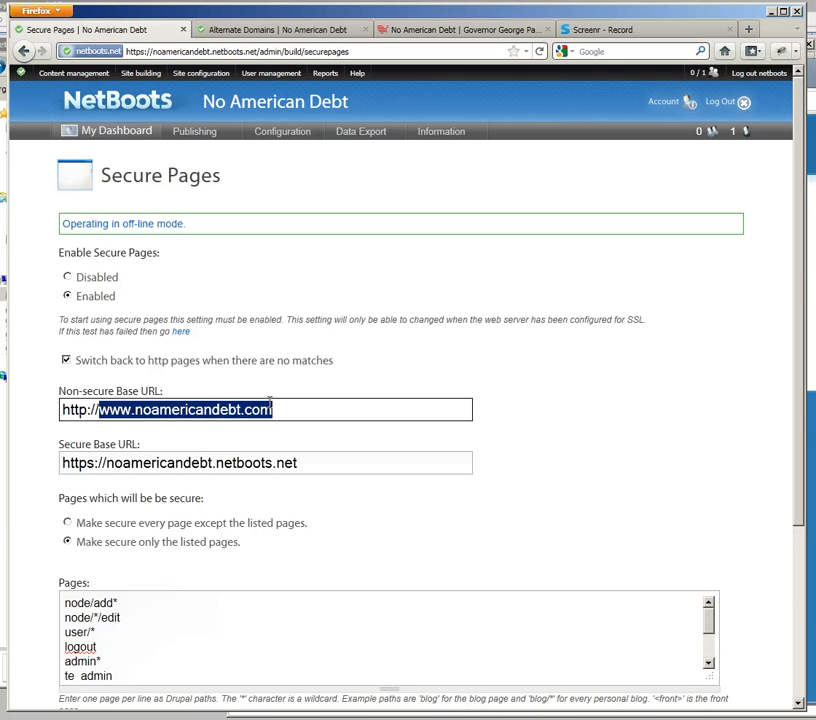
pyautogui.hotkey('alt', 'Tab')
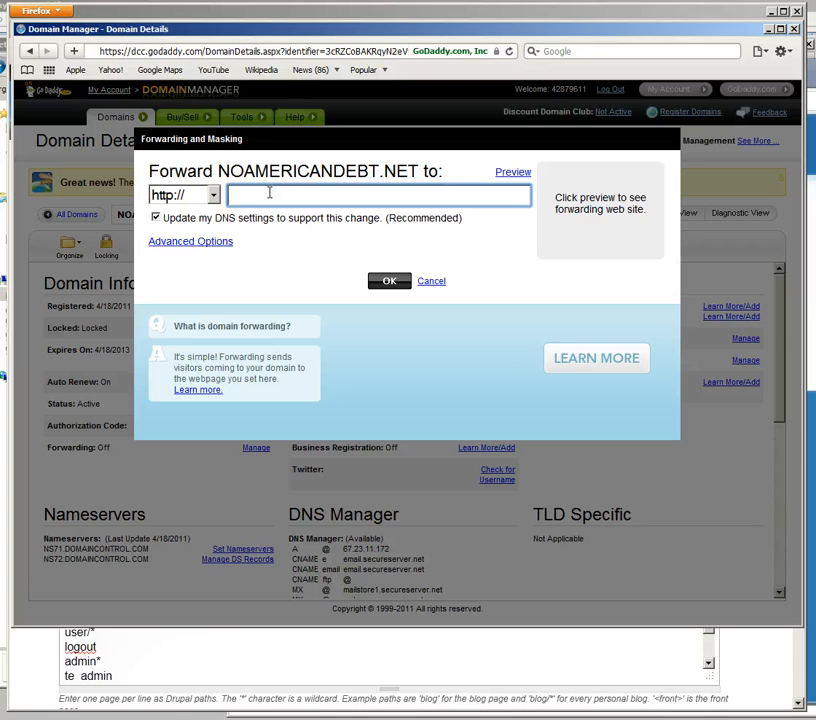
pyautogui.hotkey('ctrl', 'v')
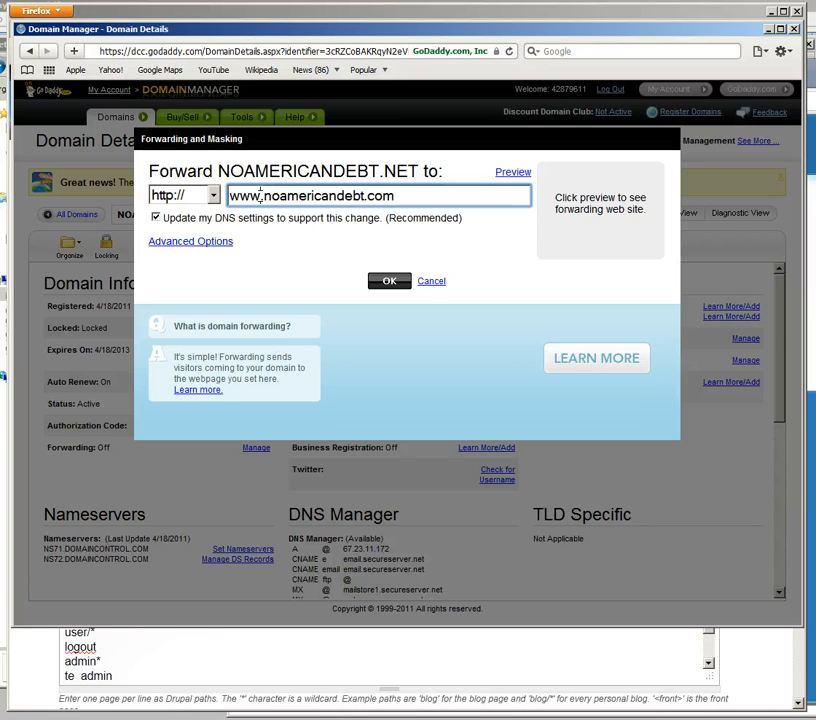
# Step: Check the www prefix of the forwarding destination, submit the domain forwarding, and close the confirmation after reading the expected time frame
pyautogui.doubleClick(258, 195)
pyautogui.click(375, 195)
pyautogui.moveTo(262, 195); pyautogui.dragTo(229, 195)
pyautogui.click(434, 197)
pyautogui.click(389, 283)
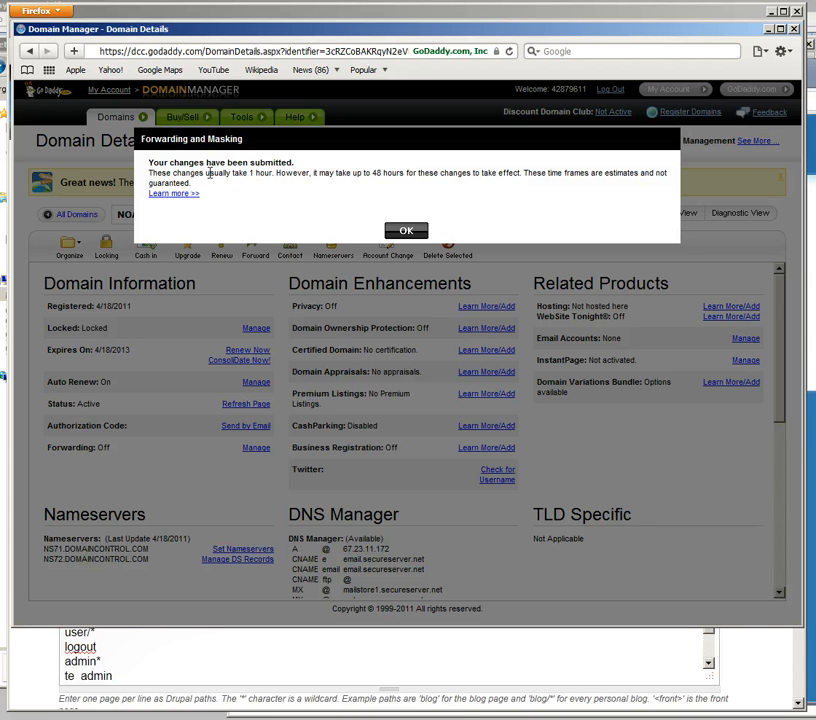
pyautogui.moveTo(223, 173); pyautogui.dragTo(281, 173)
pyautogui.click(357, 172)
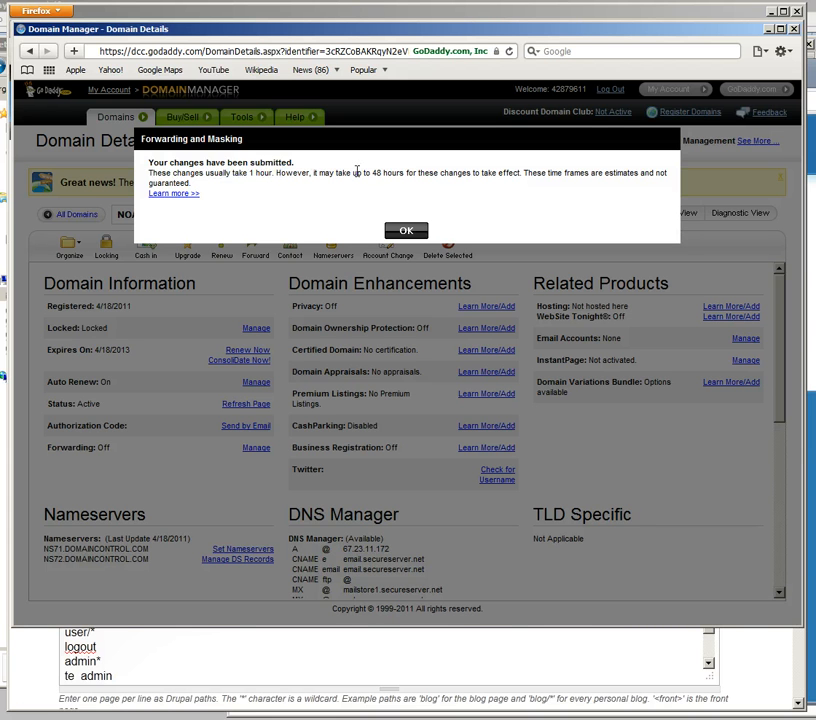
pyautogui.click(412, 233)
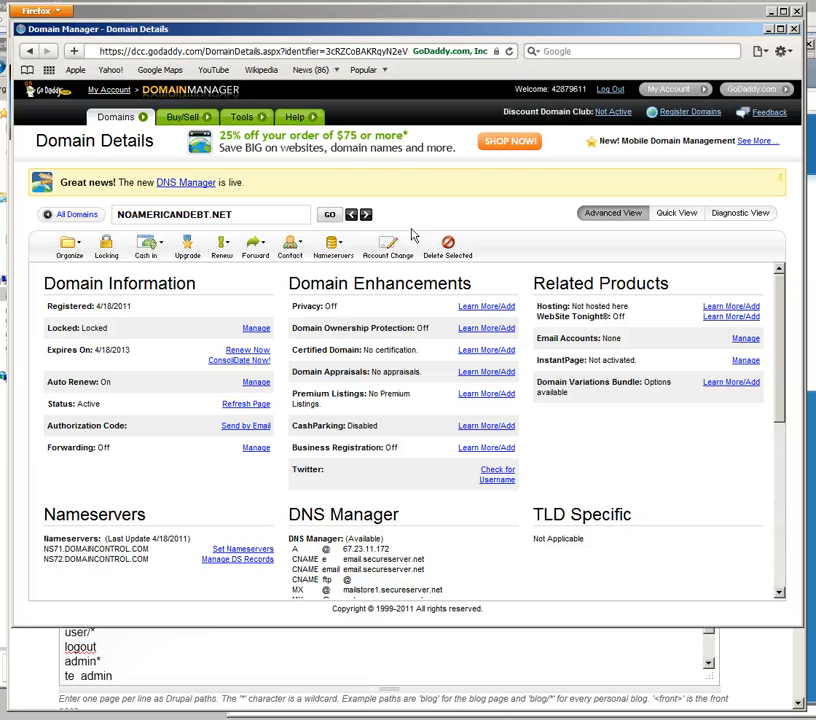